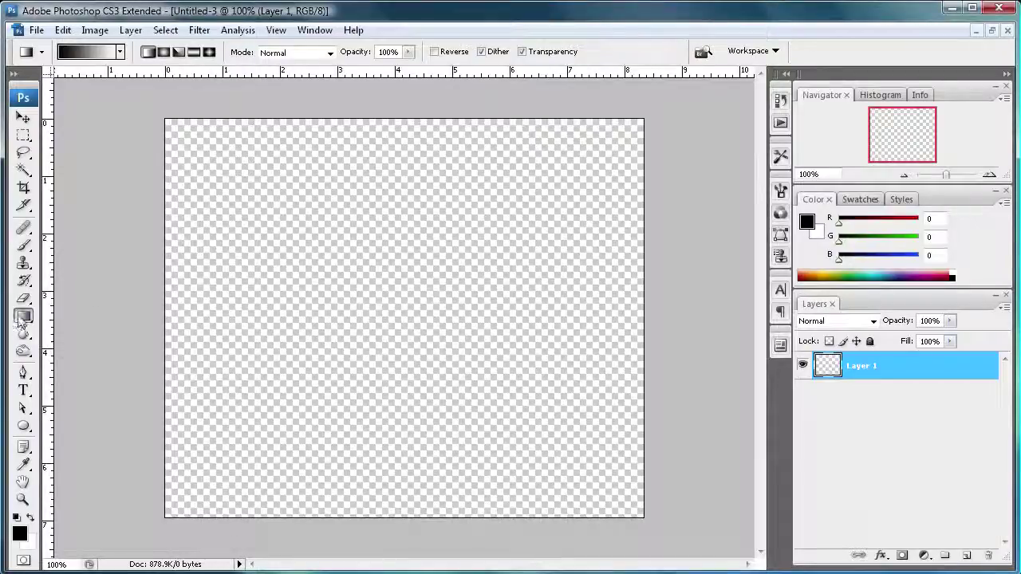
Step: Fill Layer 1 with a linear black-to-white gradient running horizontally from the canvas's left edge to its right edge
left_click(76, 54)
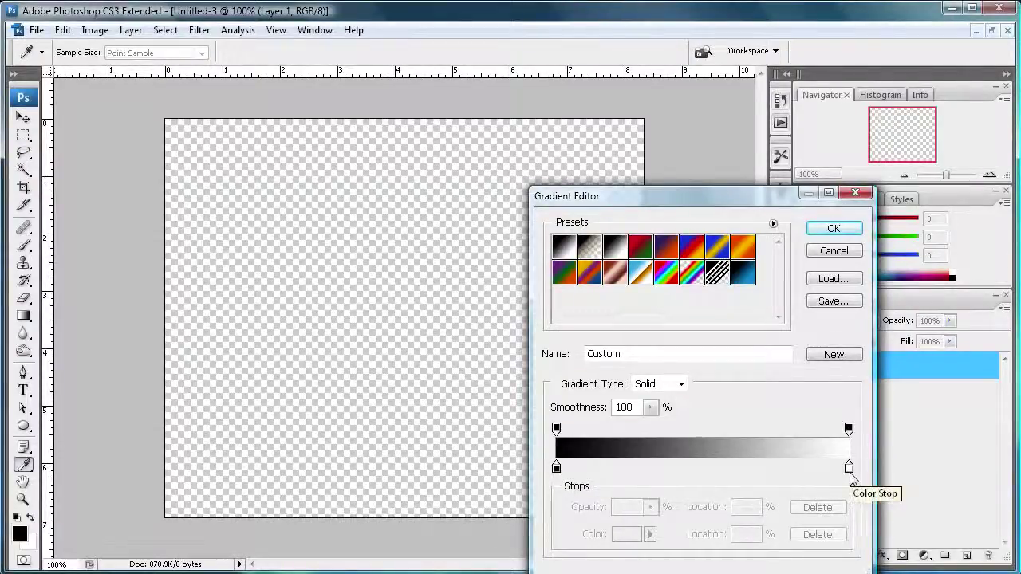
left_click(821, 230)
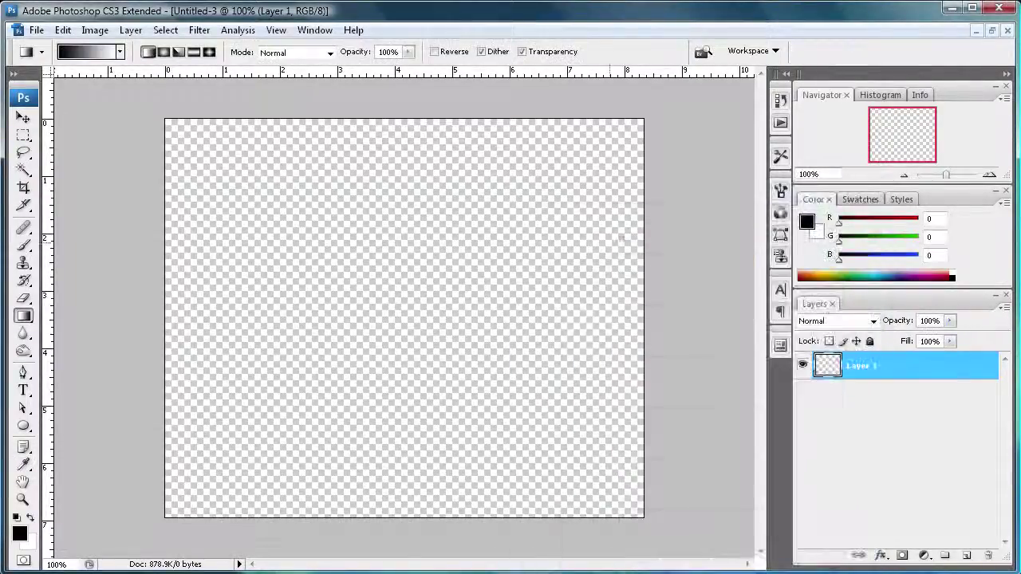
left_click_drag(157, 309, 505, 307)
left_click_drag(589, 307, 652, 304)
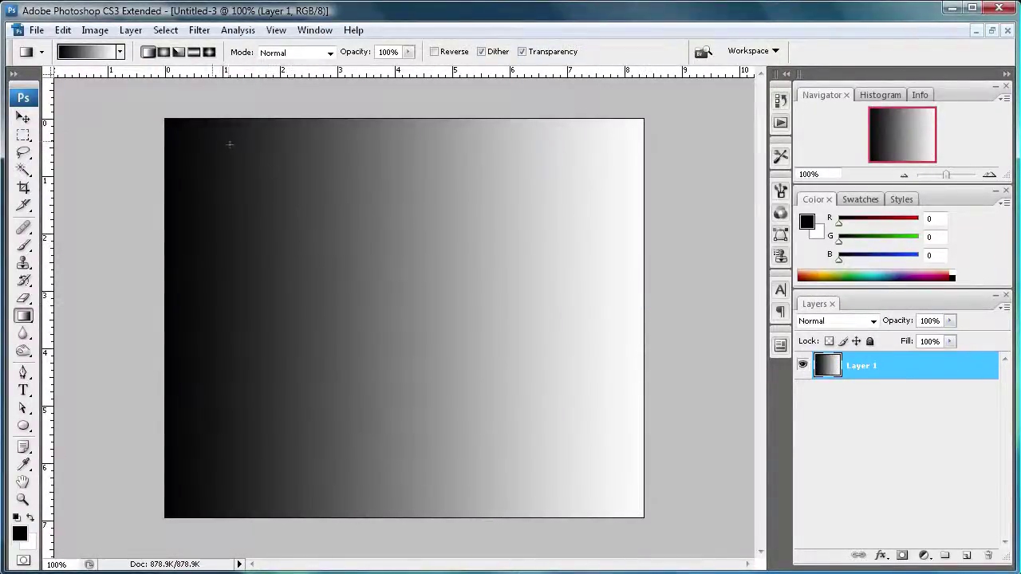
Step: Apply the Difference Clouds render filter to the gradient on Layer 1
left_click(203, 32)
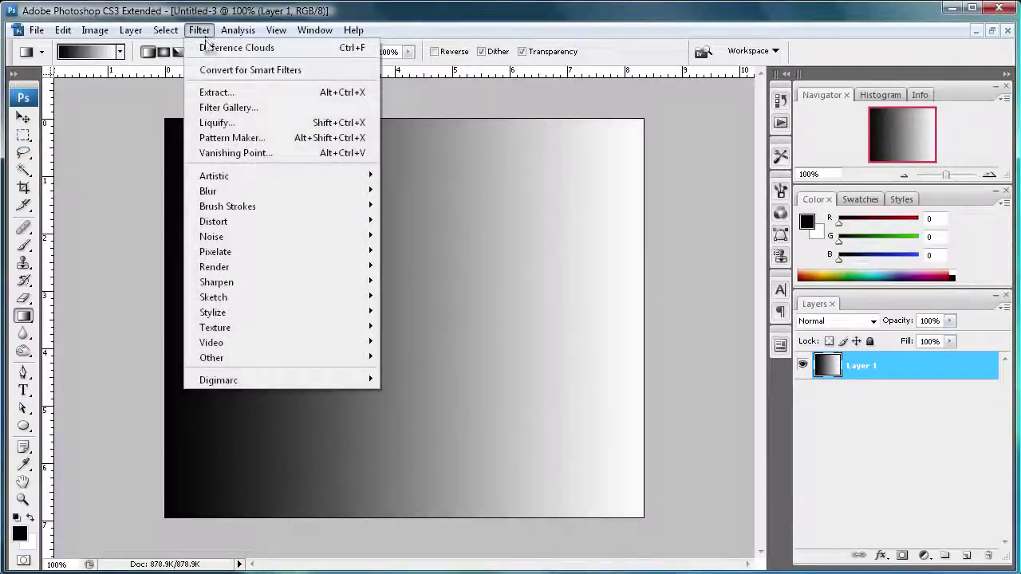
mouse_move(239, 268)
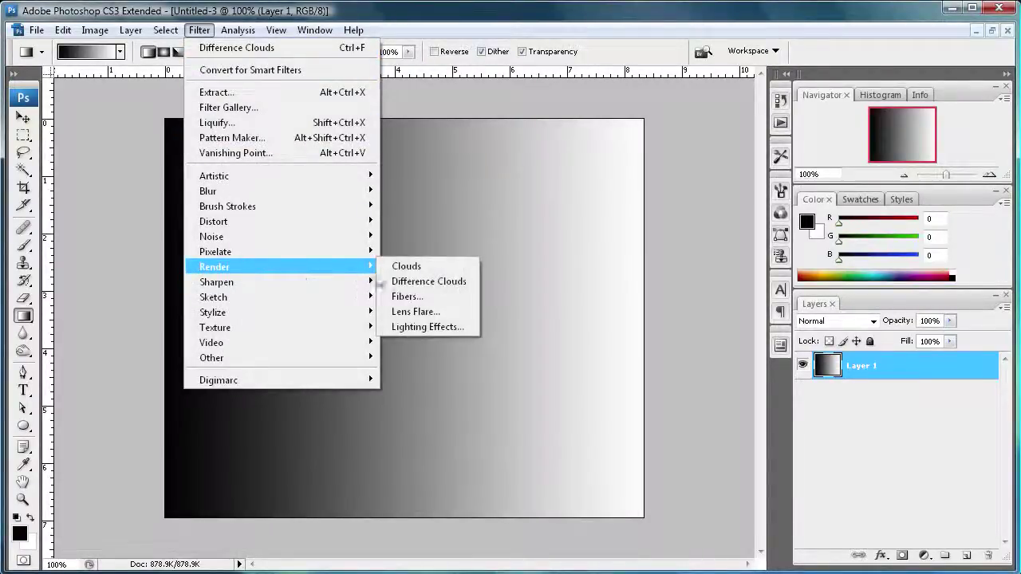
left_click(403, 272)
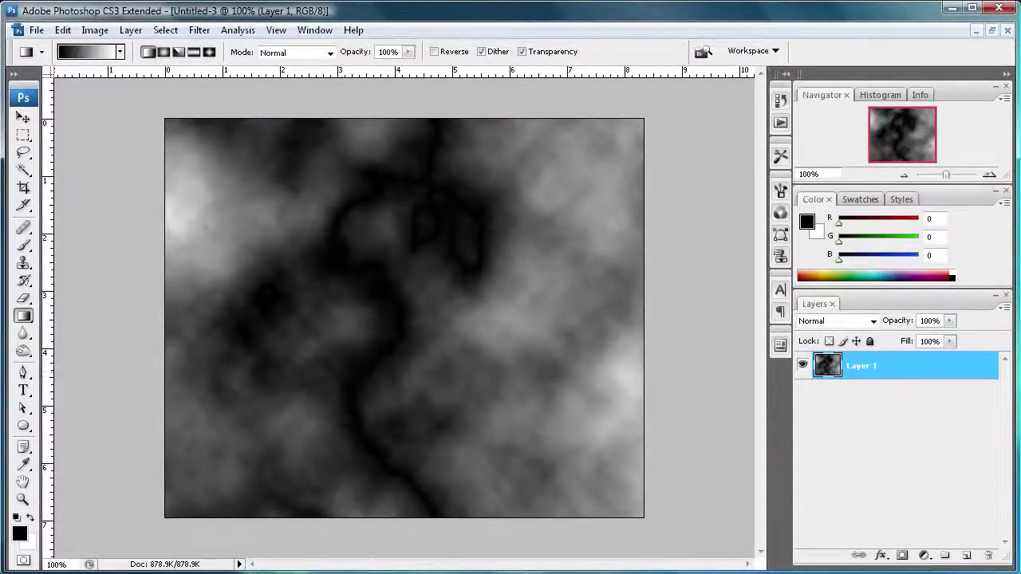
Step: Invert the tones of the clouds on Layer 1
left_click(95, 31)
mouse_move(112, 73)
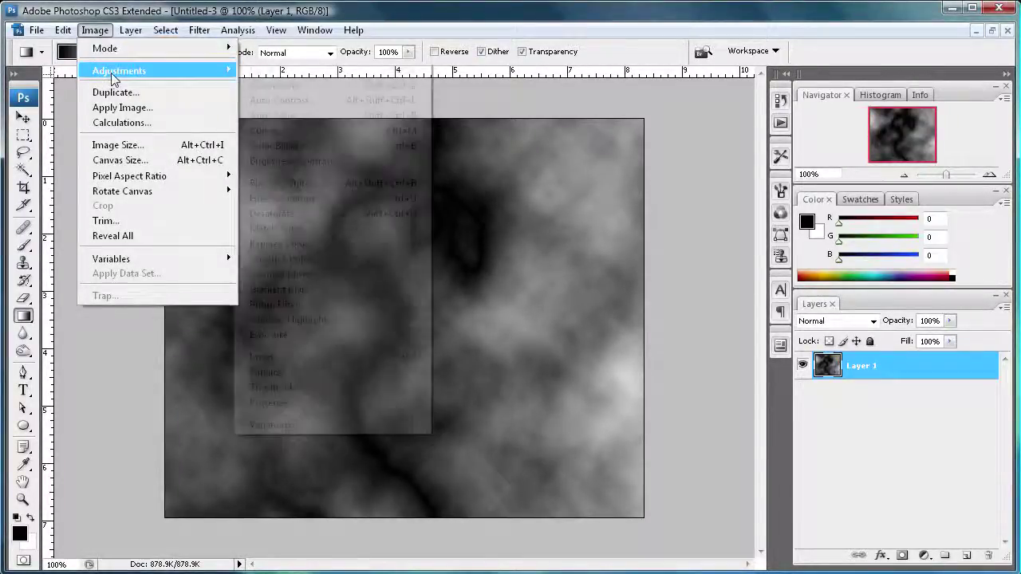
left_click(363, 359)
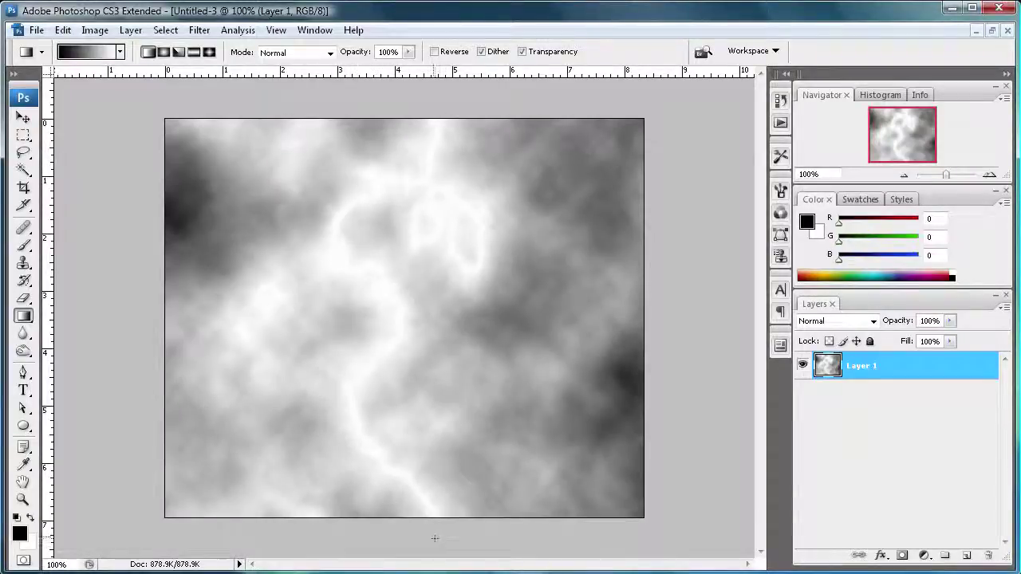
Step: Adjust Layer 1's Levels to a black input of 210, midtones of 0.38 and a white input of 255
left_click(92, 31)
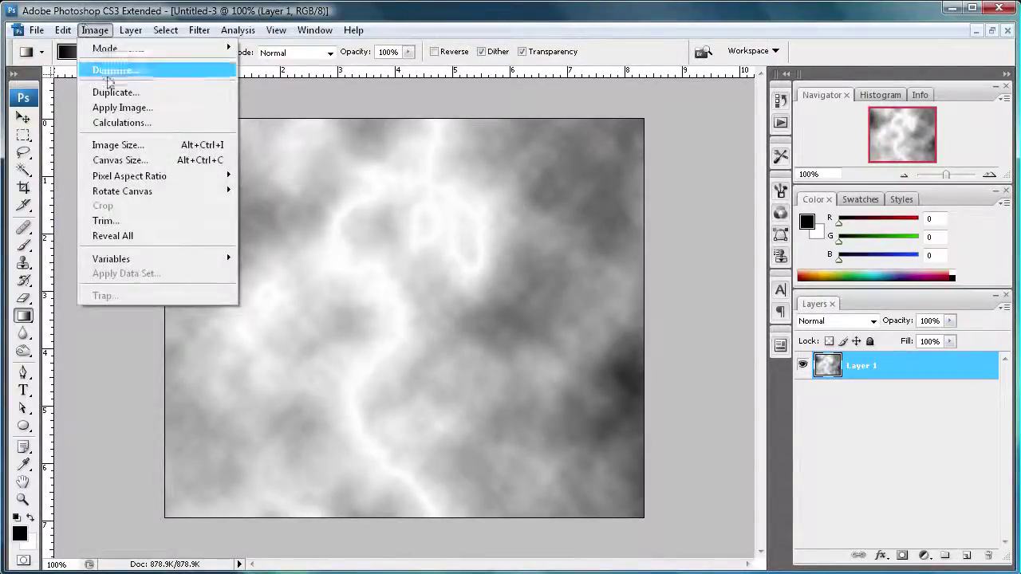
mouse_move(128, 71)
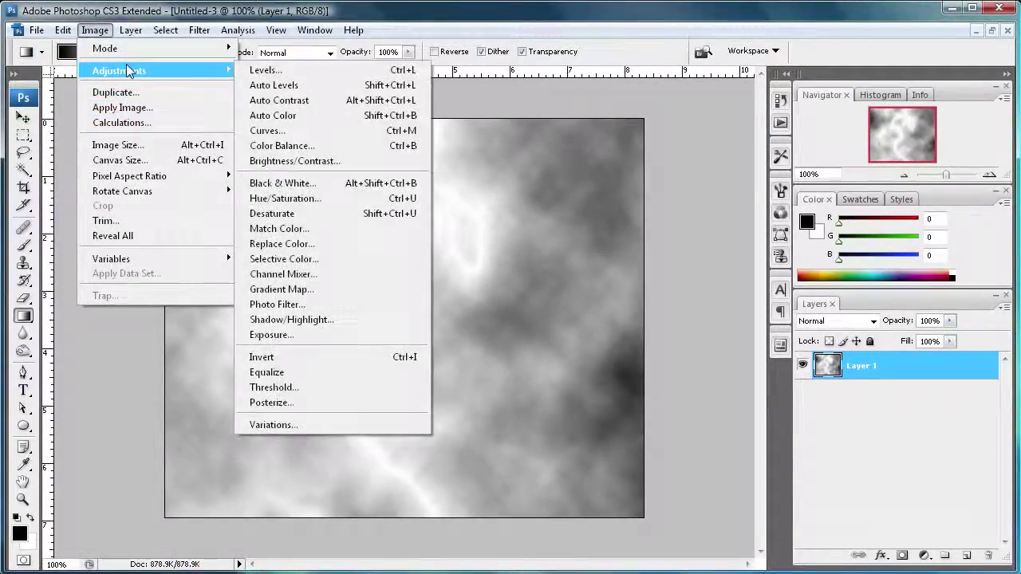
left_click(271, 69)
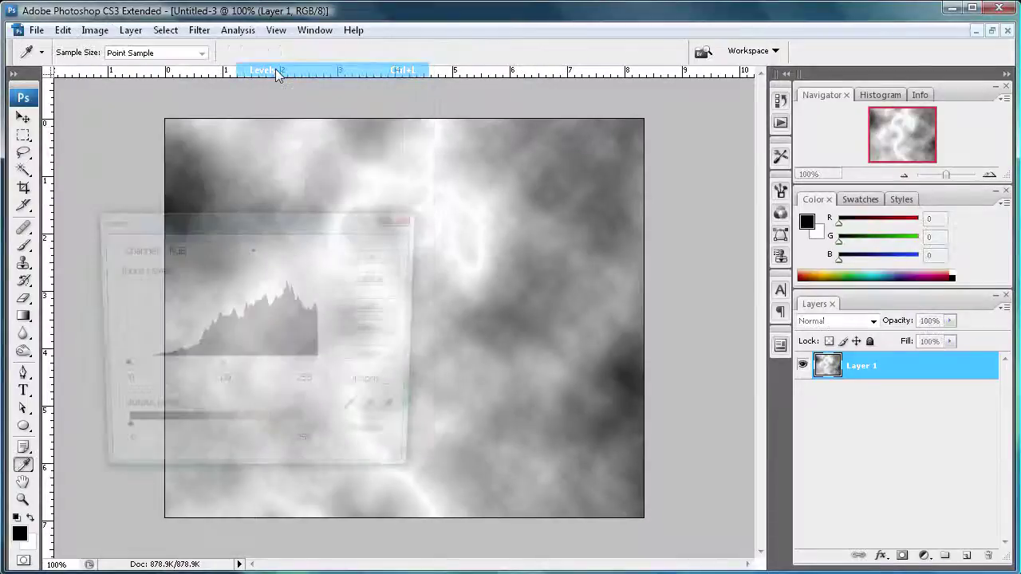
left_click_drag(210, 225, 720, 195)
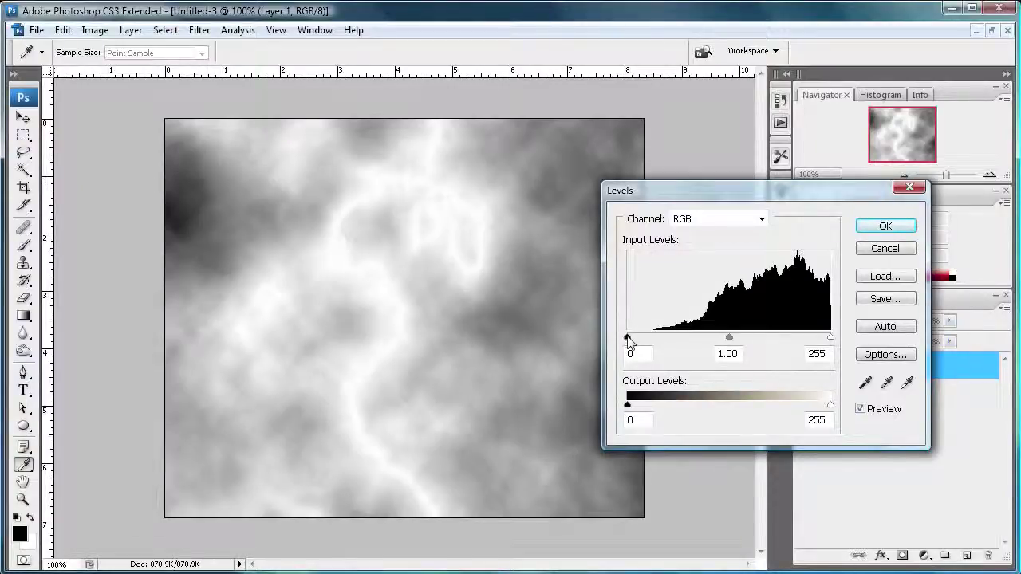
left_click_drag(628, 342, 826, 341)
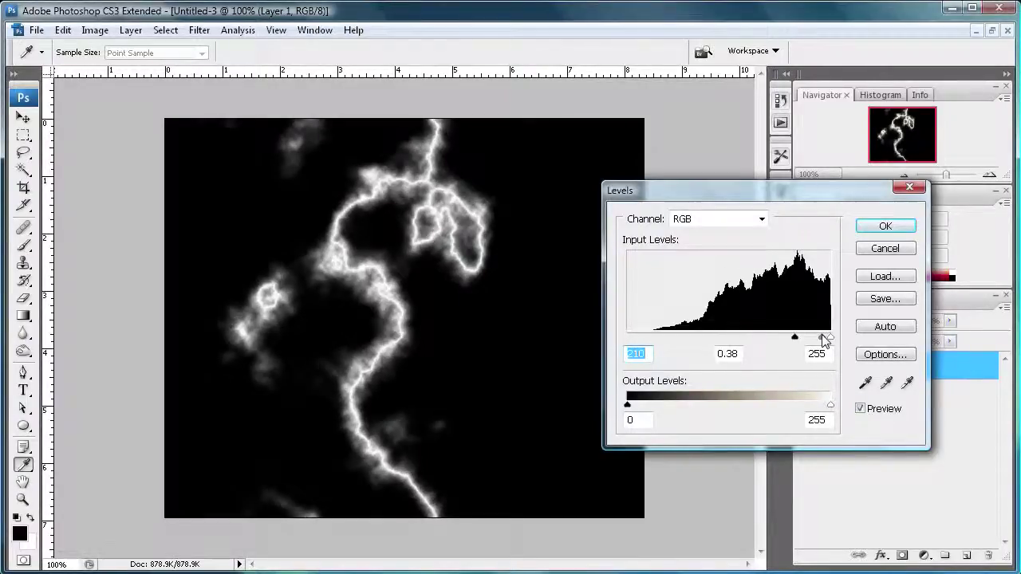
key("Tab")
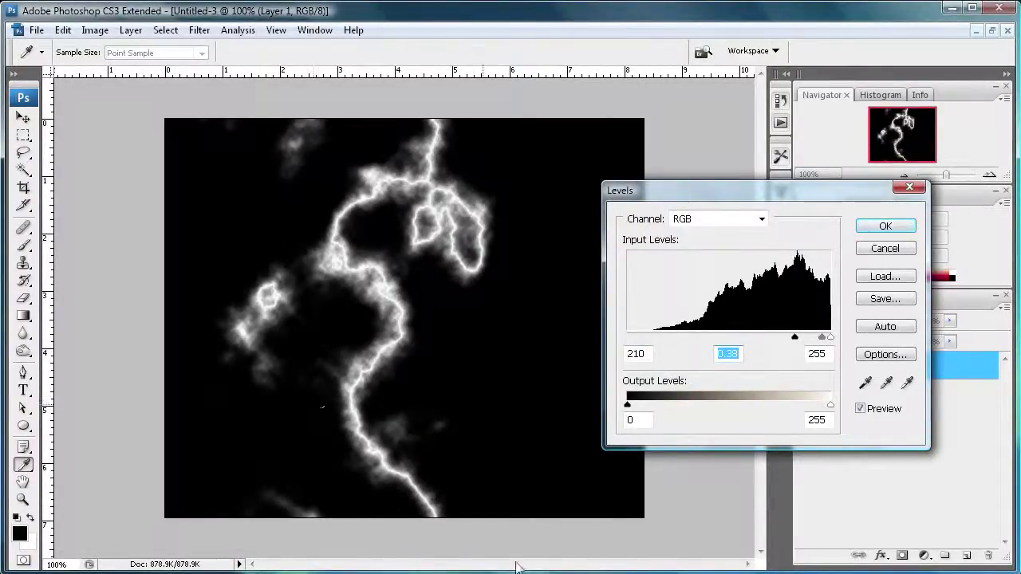
left_click(880, 228)
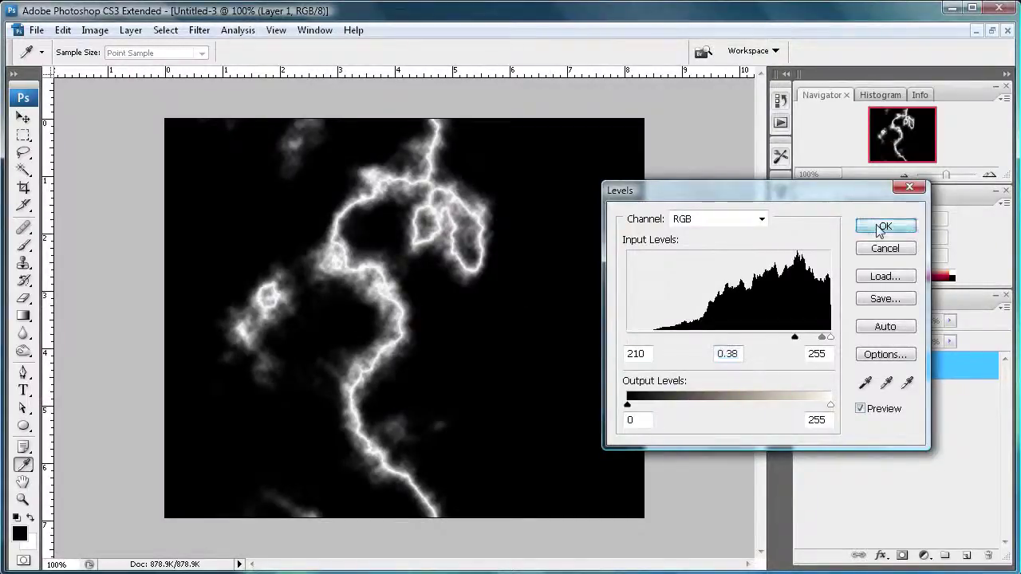
key("g")
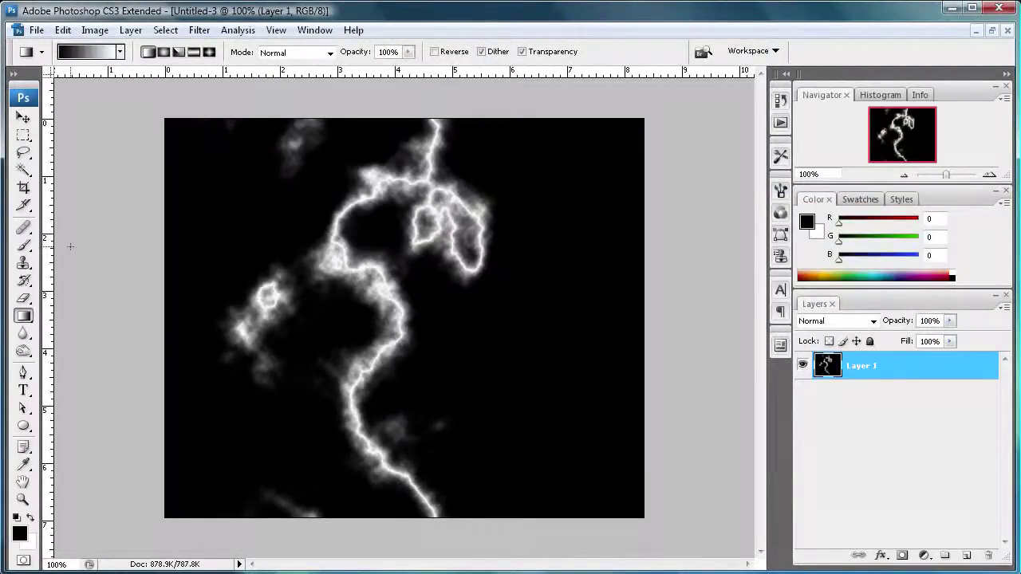
Step: Colorize the lightning with Hue/Saturation, using a hue of 198 and a saturation of 33
left_click(95, 31)
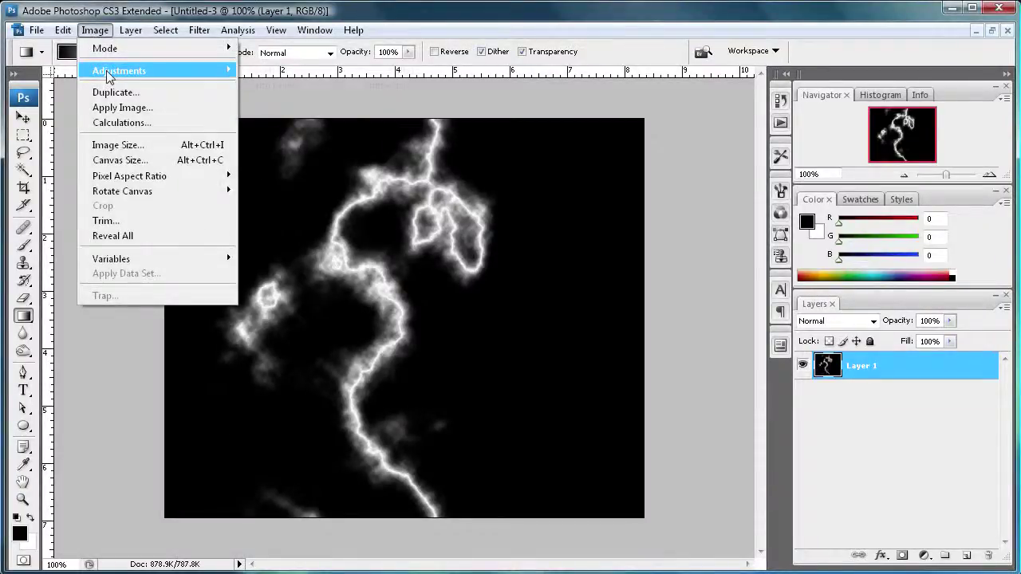
mouse_move(108, 73)
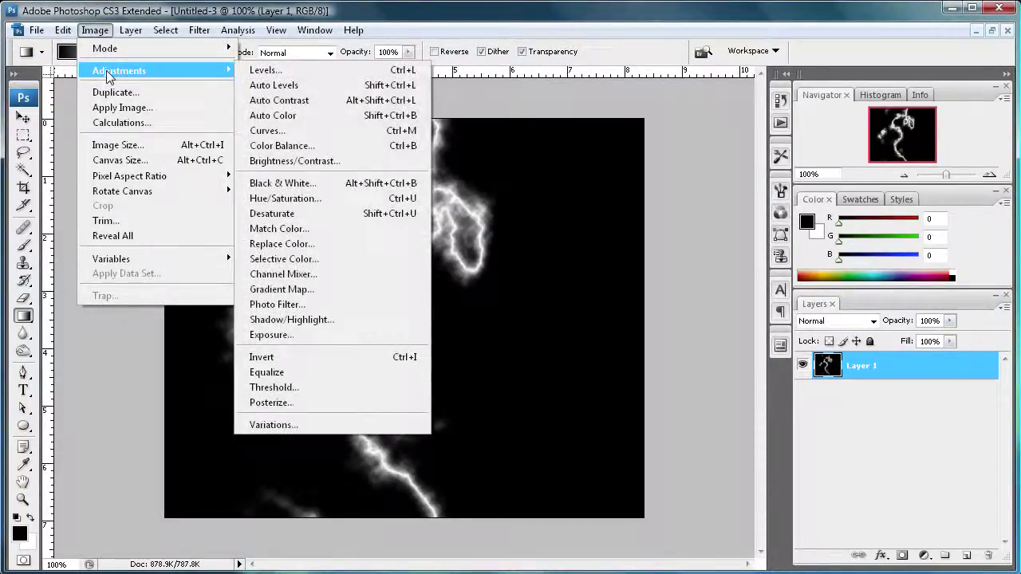
left_click(337, 198)
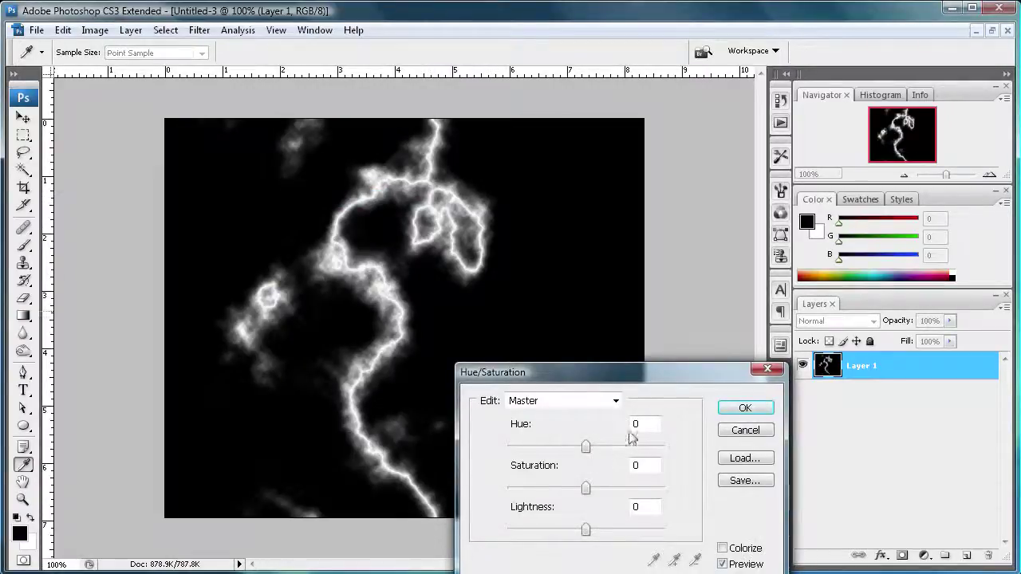
left_click_drag(585, 486, 584, 488)
left_click(722, 548)
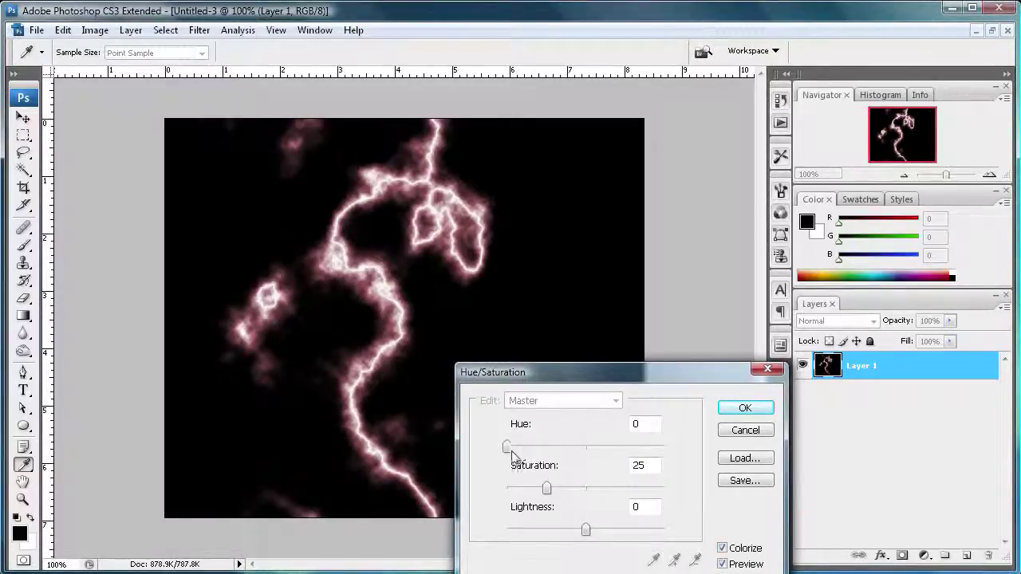
mouse_move(547, 488)
left_mouse_down()
mouse_move(615, 487)
mouse_move(519, 489)
mouse_move(559, 489)
left_mouse_up()
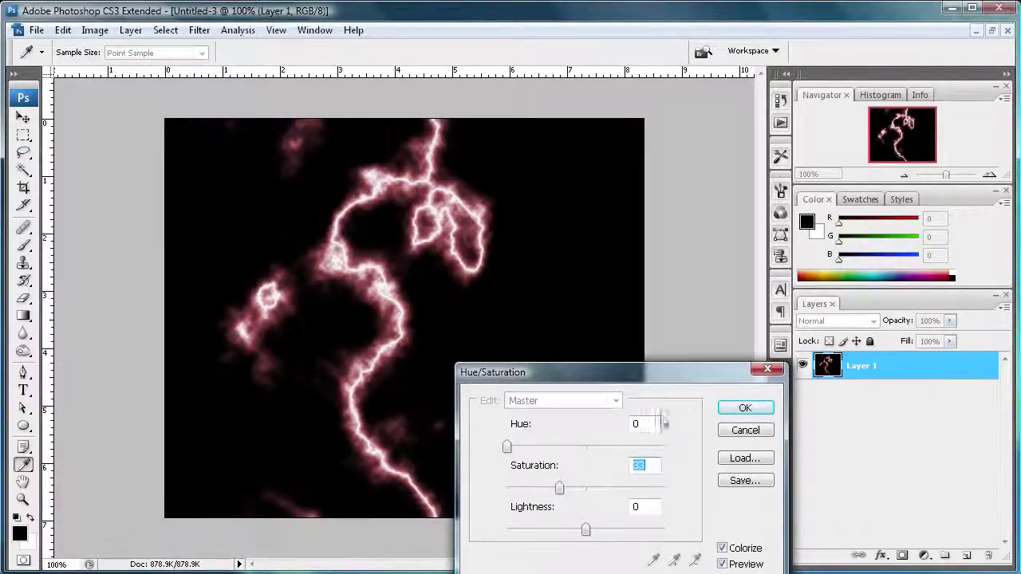
key("shift+Tab")
type("198")
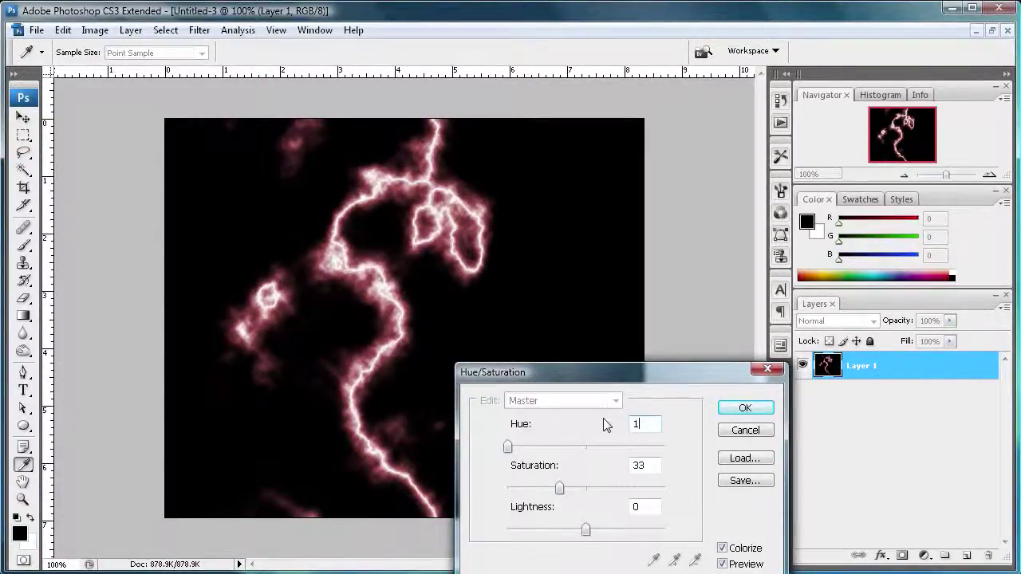
double_click(638, 465)
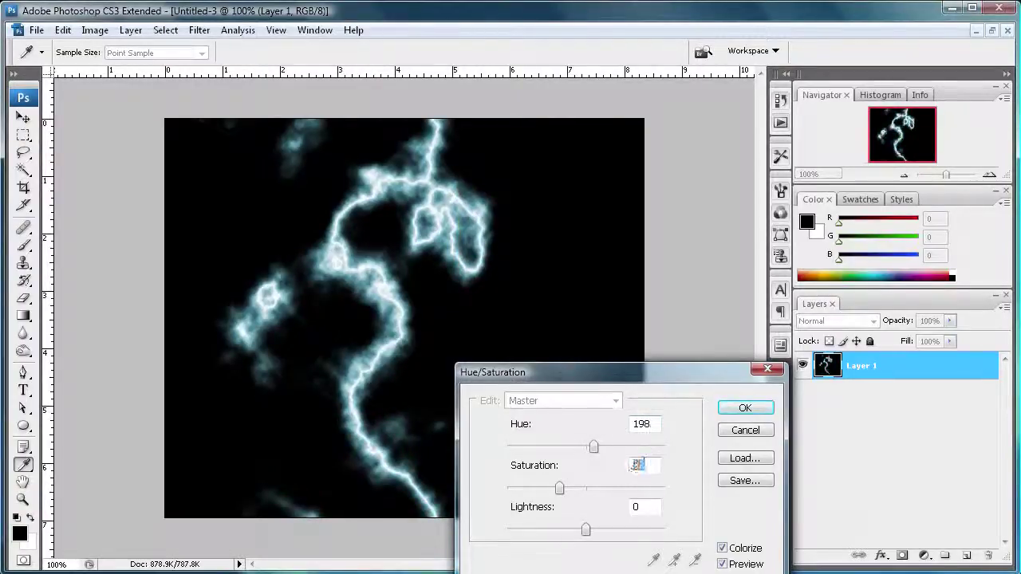
left_click(744, 409)
key("g")
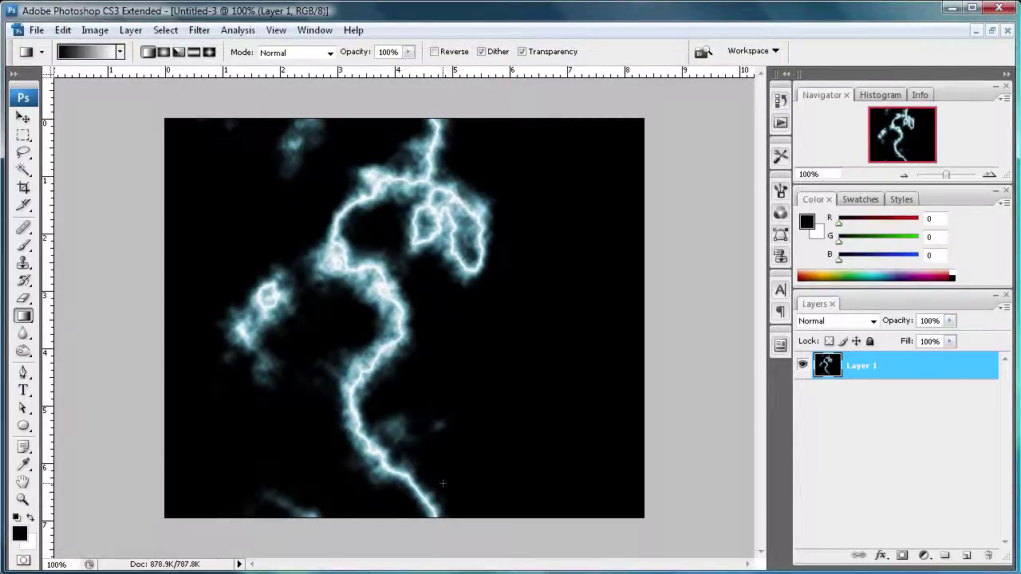
Step: Add a new layer beneath Layer 1 and fill it with the black foreground colour
left_click(966, 556)
left_click_drag(885, 371, 869, 415)
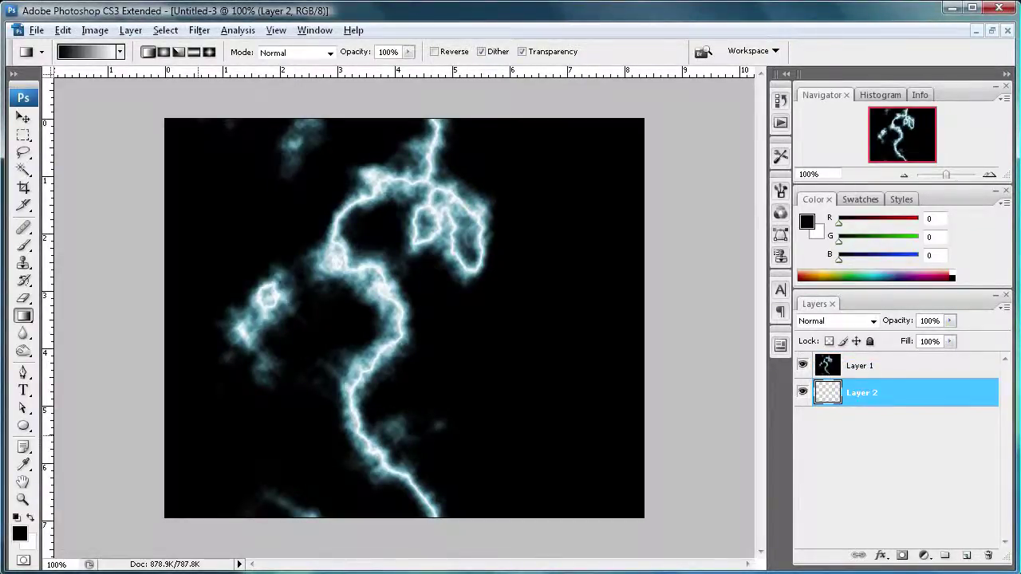
key("alt+BackSpace")
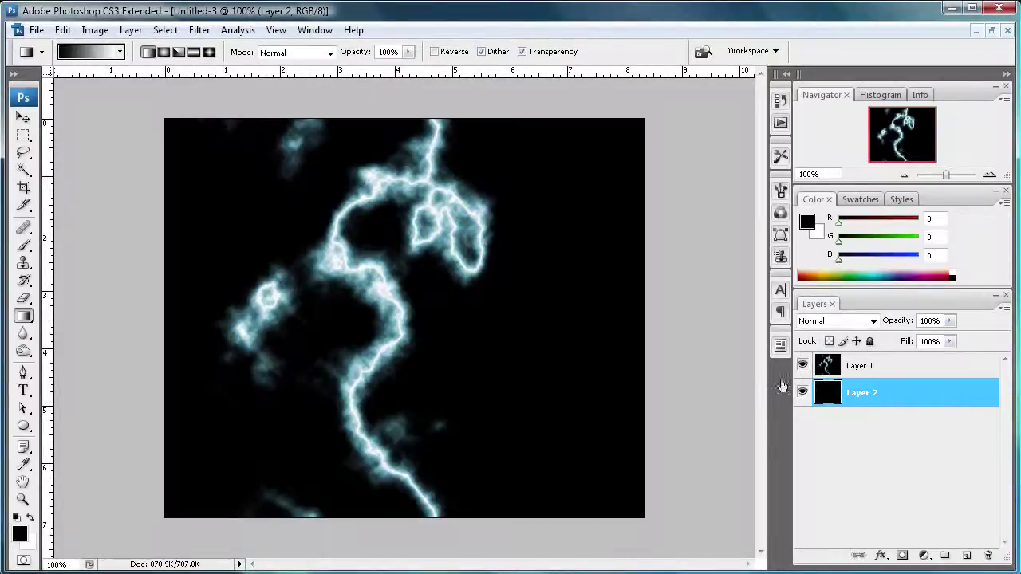
left_click_drag(860, 372, 856, 394)
Step: Set up the Eraser with a hard round brush, 145 px in diameter and 100% hardness
left_click(23, 298)
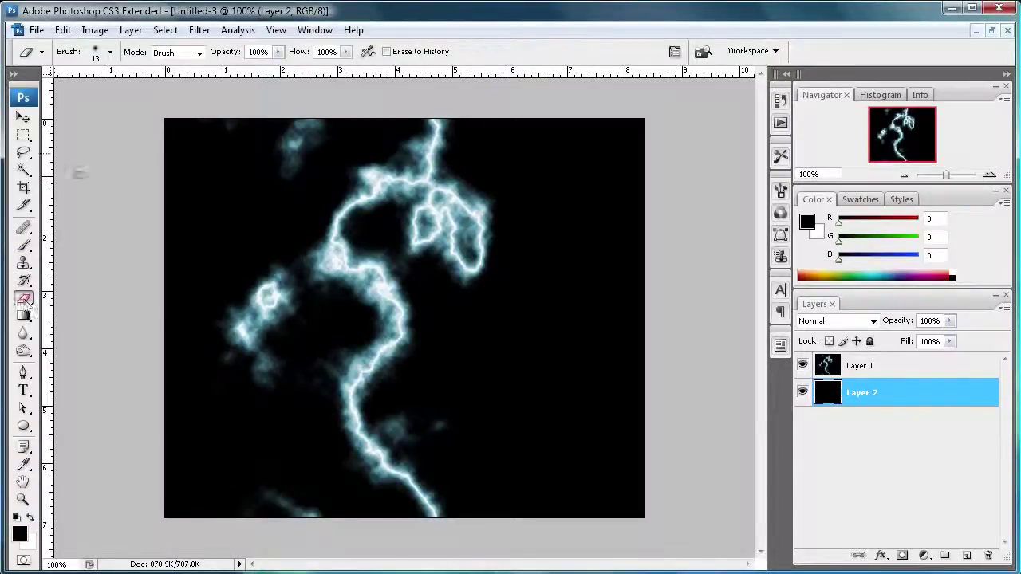
left_click(111, 52)
scroll(190, 204, "down", 2)
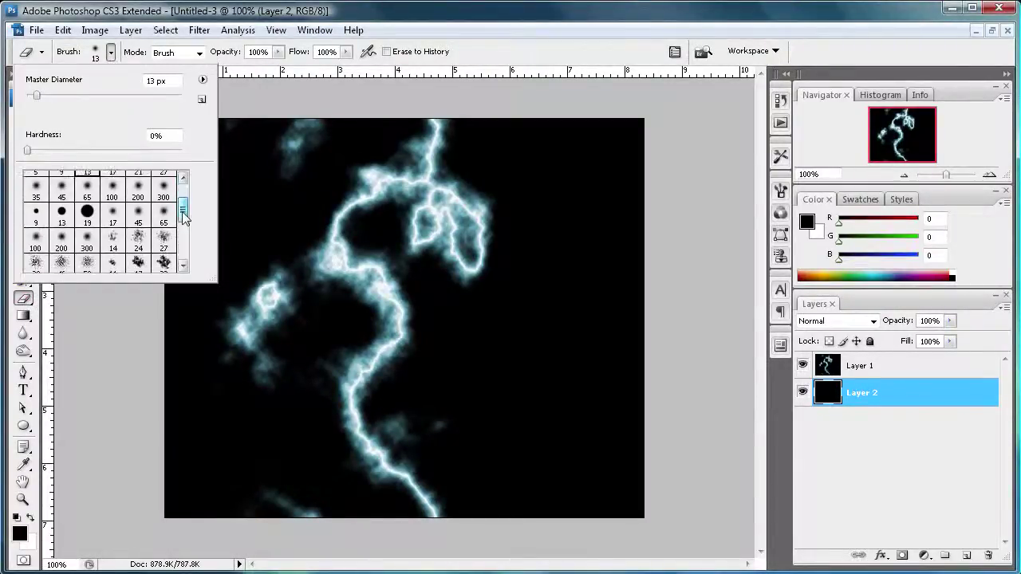
left_click(87, 208)
left_click_drag(41, 97, 79, 104)
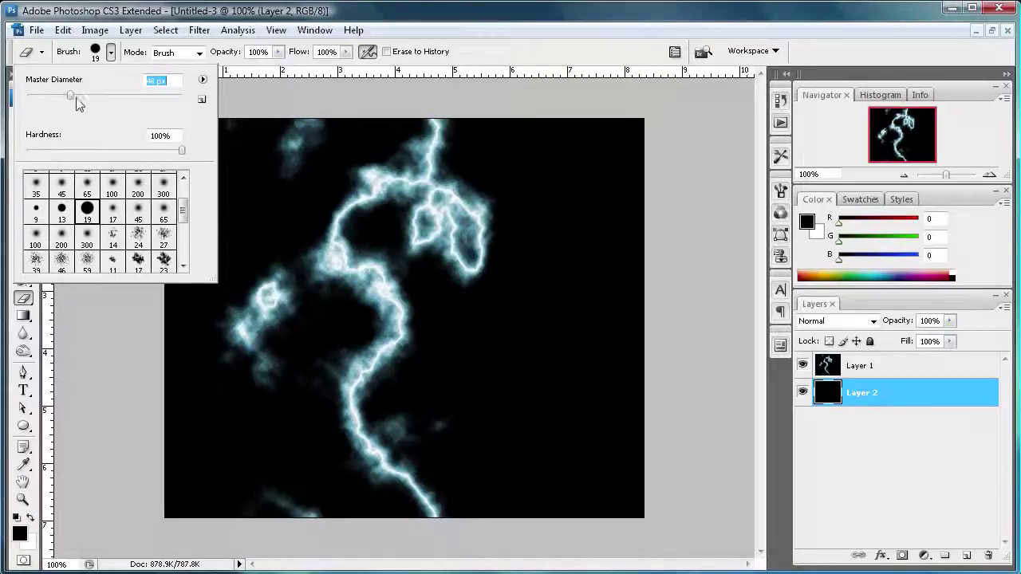
left_click(244, 296)
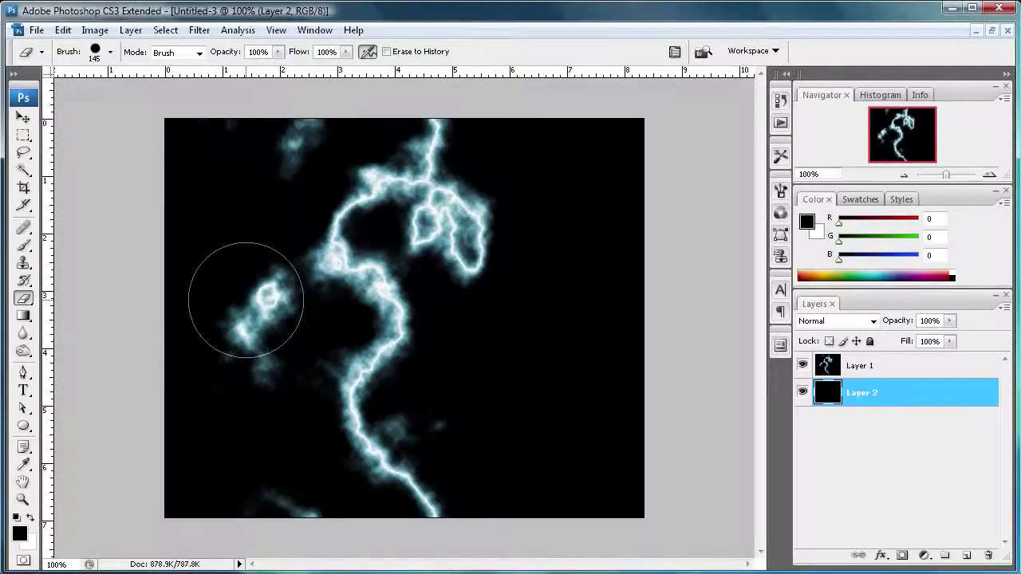
left_click(869, 369)
left_click(871, 391)
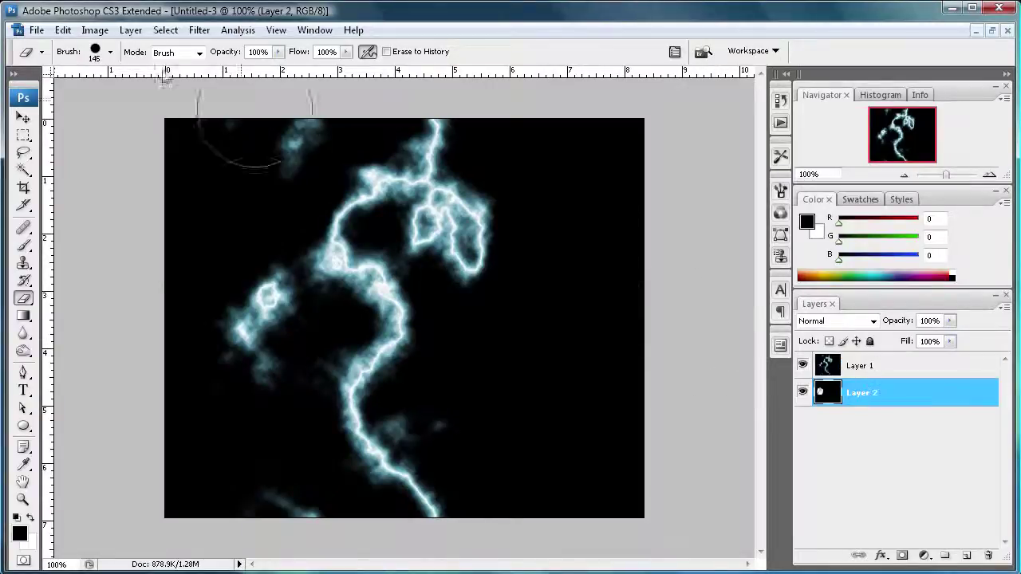
left_click(63, 30)
left_click(74, 48)
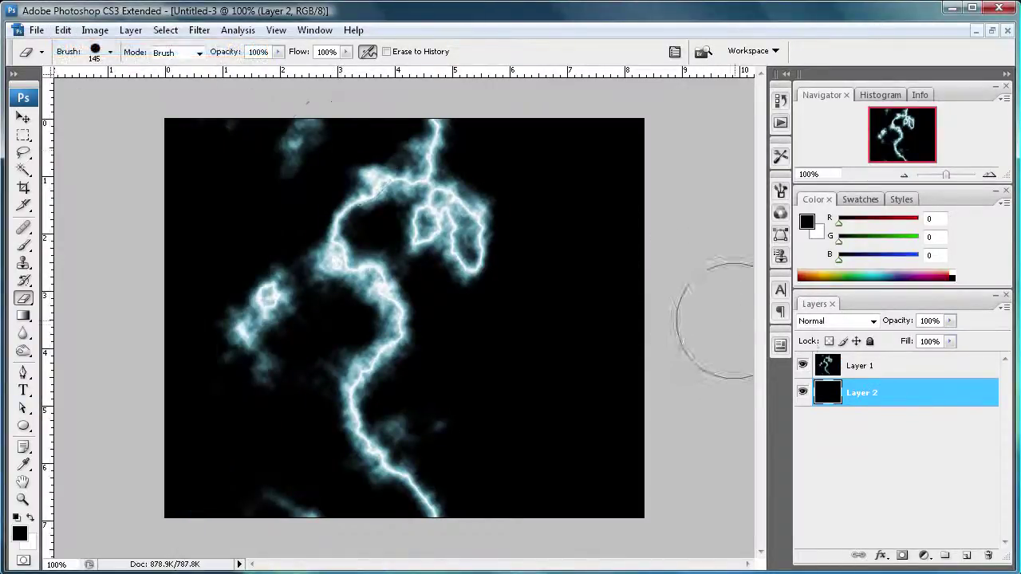
Step: On Layer 1, erase the stray cloud patches left of the lightning bolt and the looping branch on its upper right
left_click(864, 368)
mouse_move(247, 292)
left_mouse_down()
mouse_move(237, 397)
mouse_move(283, 502)
mouse_move(264, 388)
left_mouse_up()
mouse_move(227, 247)
left_mouse_down()
mouse_move(255, 149)
mouse_move(295, 139)
left_mouse_up()
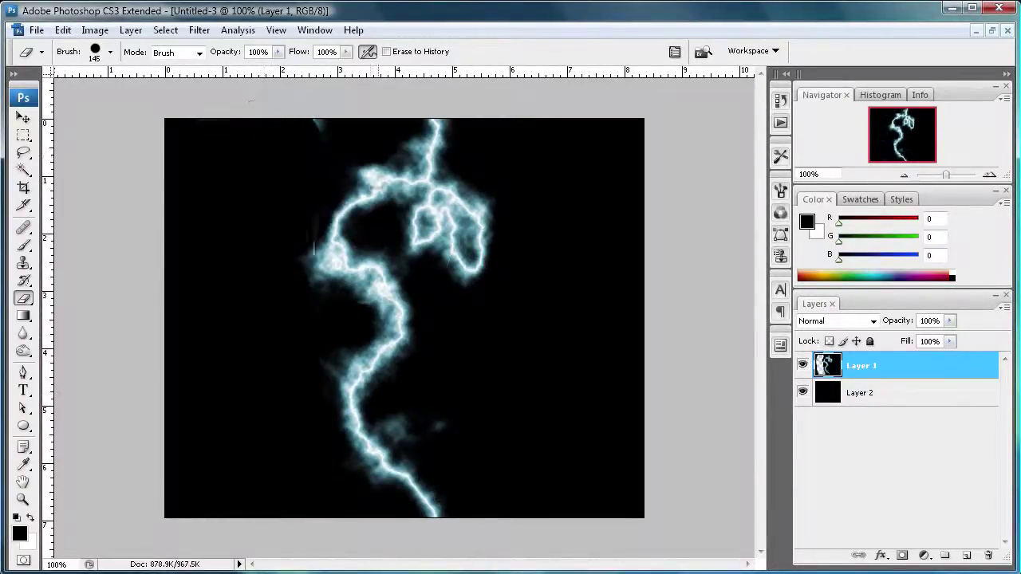
mouse_move(490, 256)
left_mouse_down()
mouse_move(460, 239)
mouse_move(484, 207)
mouse_move(451, 215)
mouse_move(384, 203)
mouse_move(435, 209)
left_mouse_up()
Step: Erase the stray cloud patches beside the lower bolt and above its upper left using a soft round 13 px eraser with 0% hardness
left_click(110, 51)
scroll(177, 209, "up", 2)
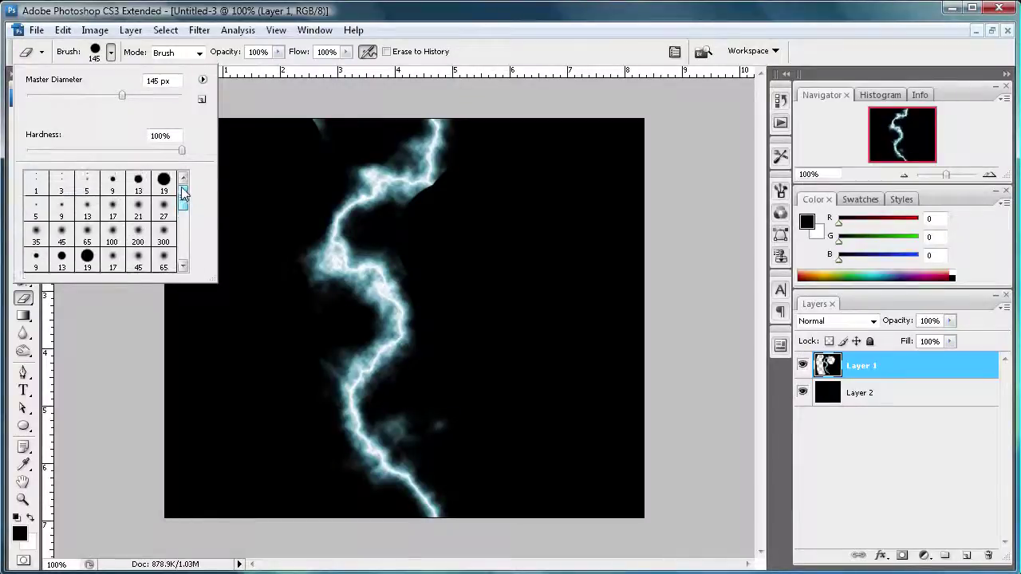
left_click(86, 213)
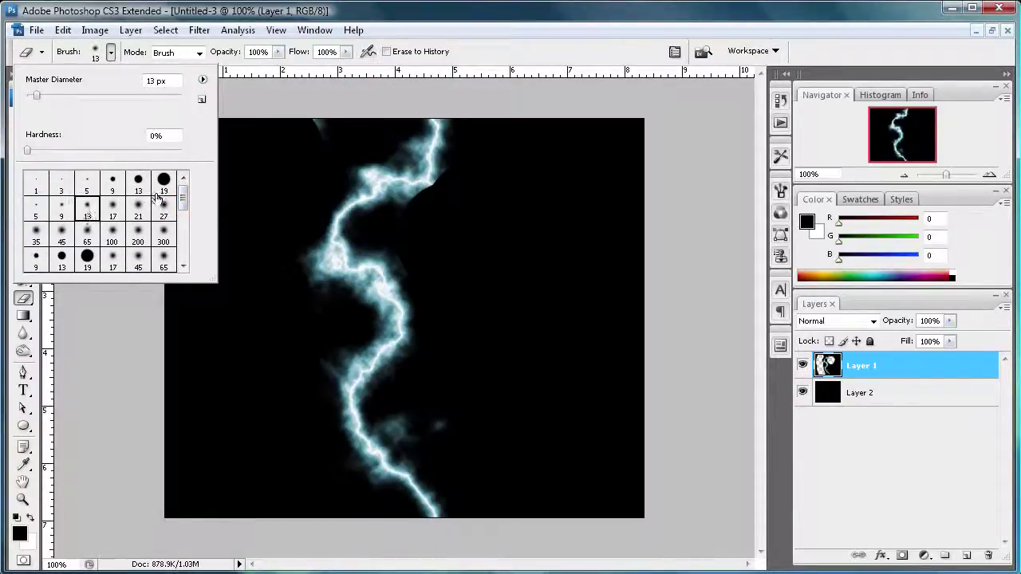
left_click(318, 11)
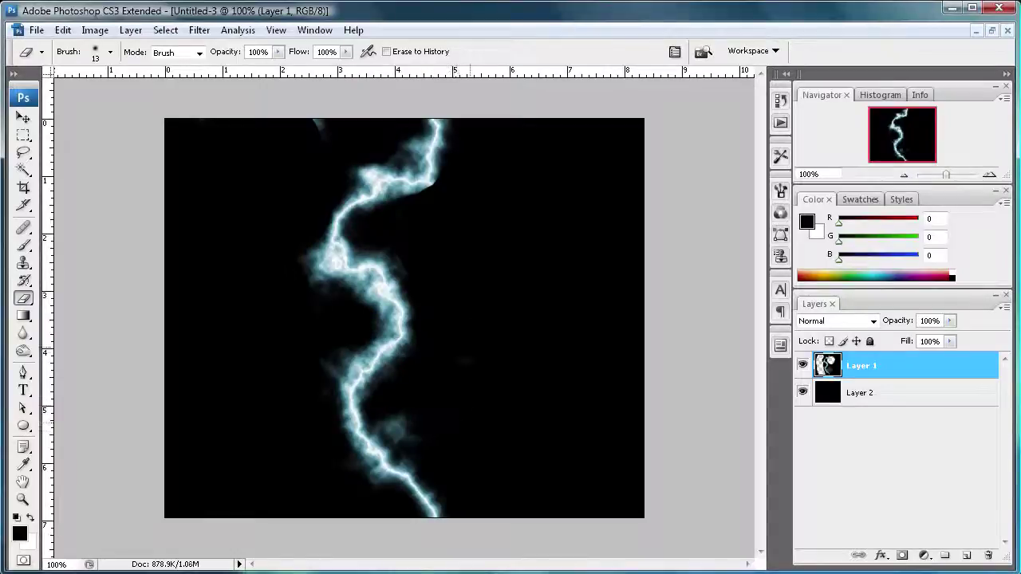
mouse_move(435, 444)
left_mouse_down()
mouse_move(391, 417)
mouse_move(405, 412)
left_mouse_up()
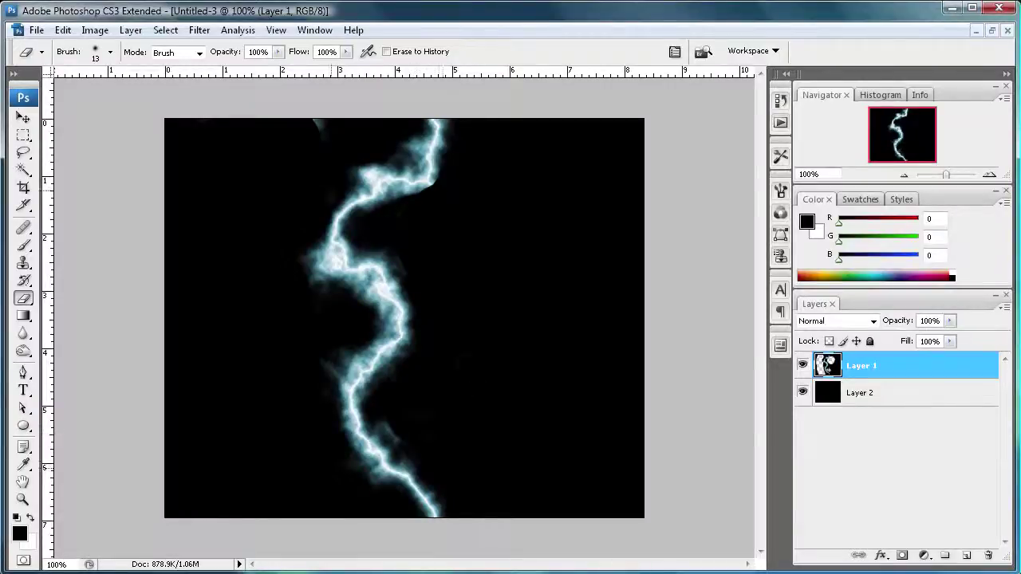
mouse_move(336, 153)
left_mouse_down()
mouse_move(320, 128)
mouse_move(320, 137)
left_mouse_up()
Step: Add a new layer above Layer 1 and fill it with a black-to-white linear gradient running diagonally from upper left to lower right
left_click(965, 556)
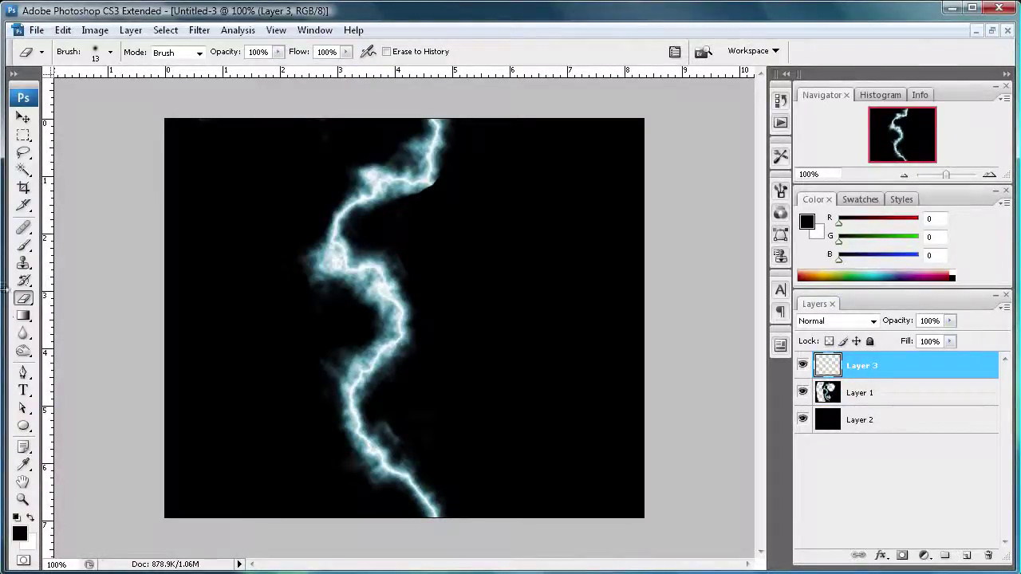
left_click(23, 316)
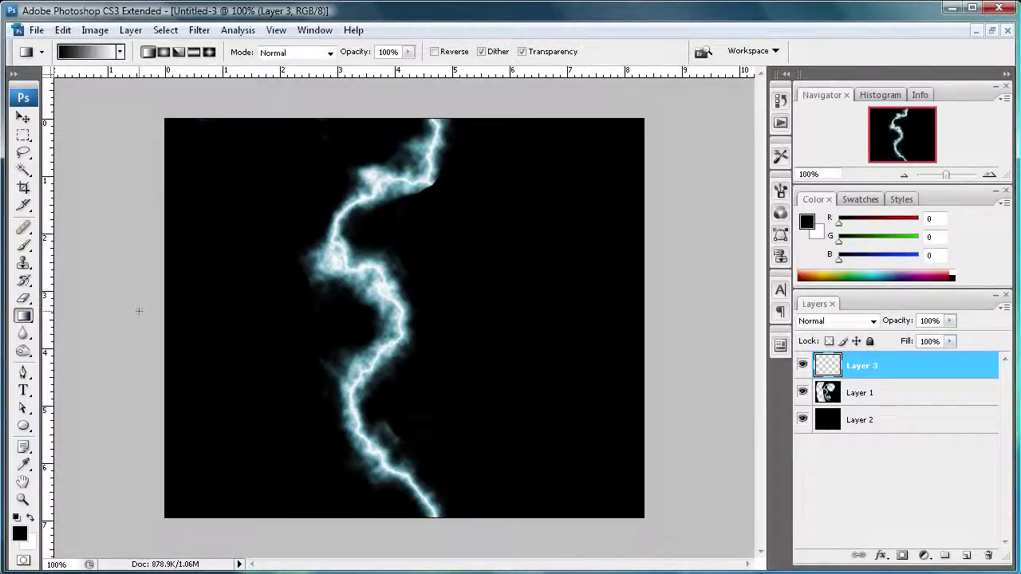
left_click_drag(158, 186, 659, 389)
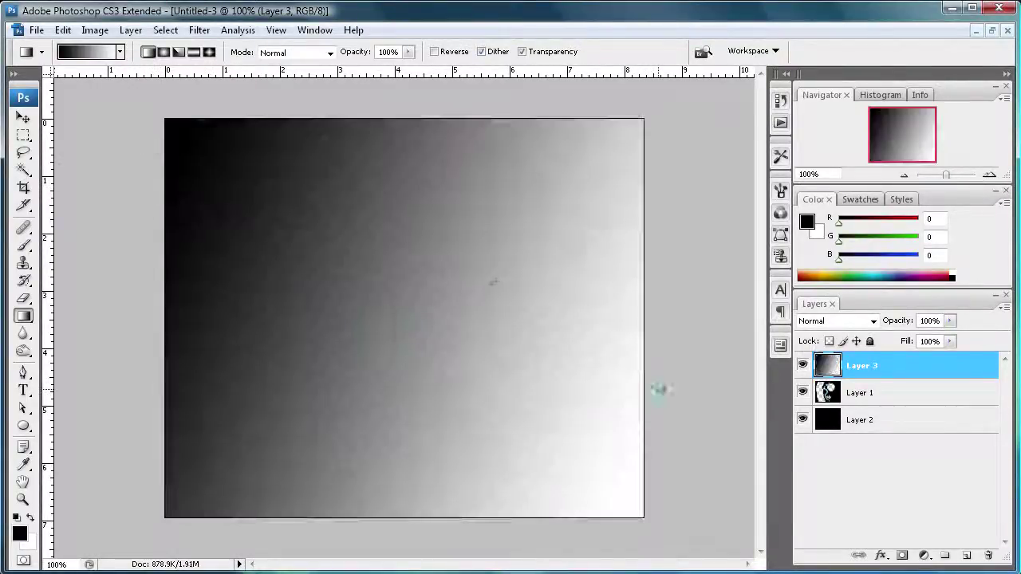
Step: Apply the Difference Clouds filter to the gradient on Layer 3 and invert its tones
left_click(199, 29)
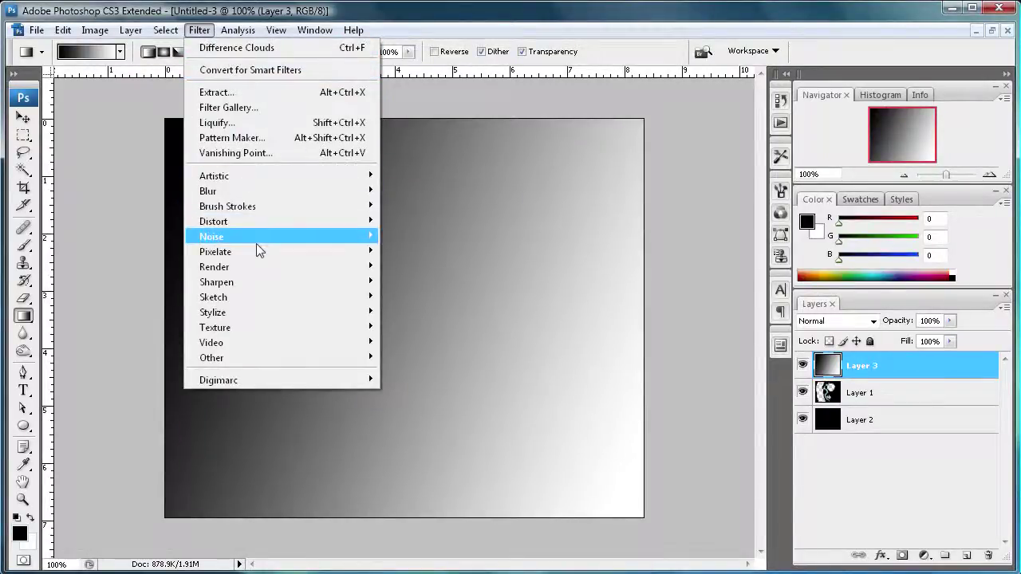
mouse_move(256, 267)
left_click(405, 267)
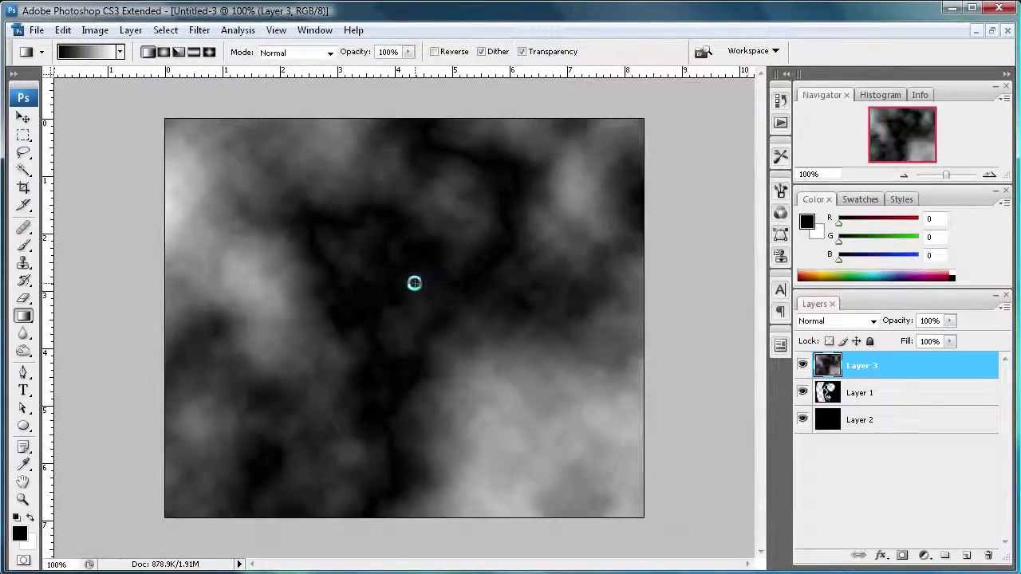
left_click(94, 30)
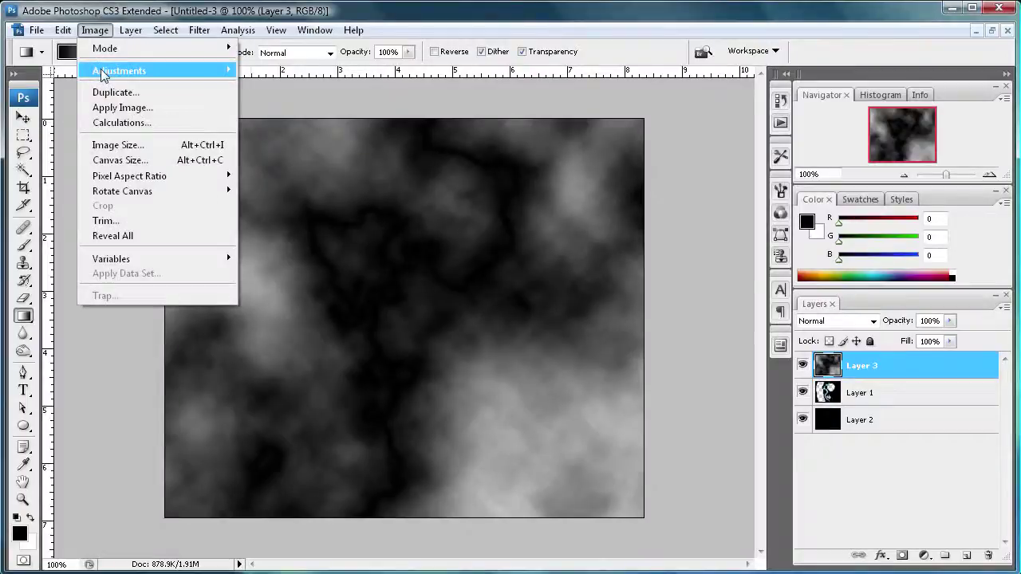
mouse_move(102, 74)
left_click(340, 358)
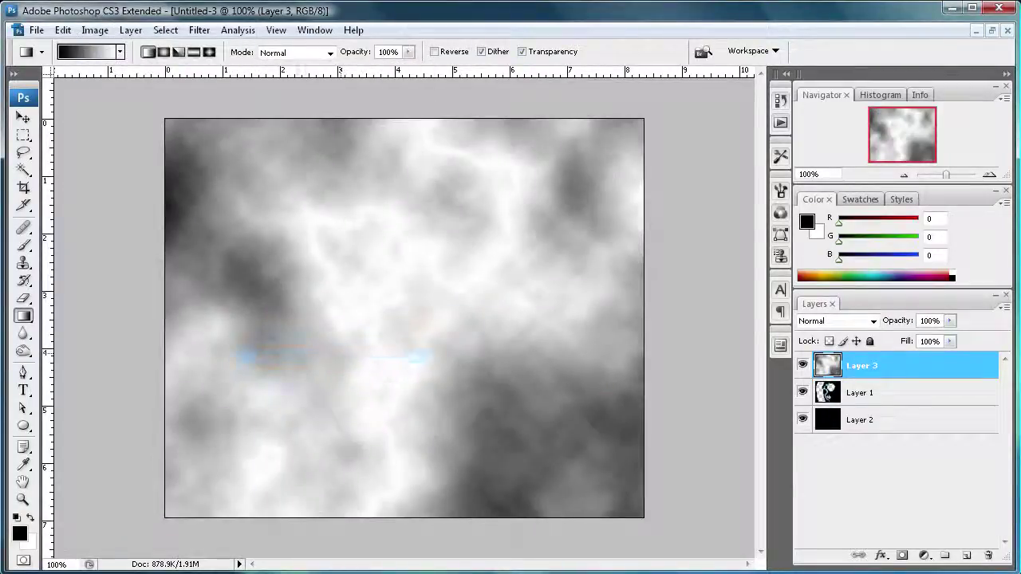
Step: Adjust Layer 3 with Levels, setting the black input level to 224 and darkening the midtones so only thin lightning veins remain
left_click(95, 30)
mouse_move(112, 74)
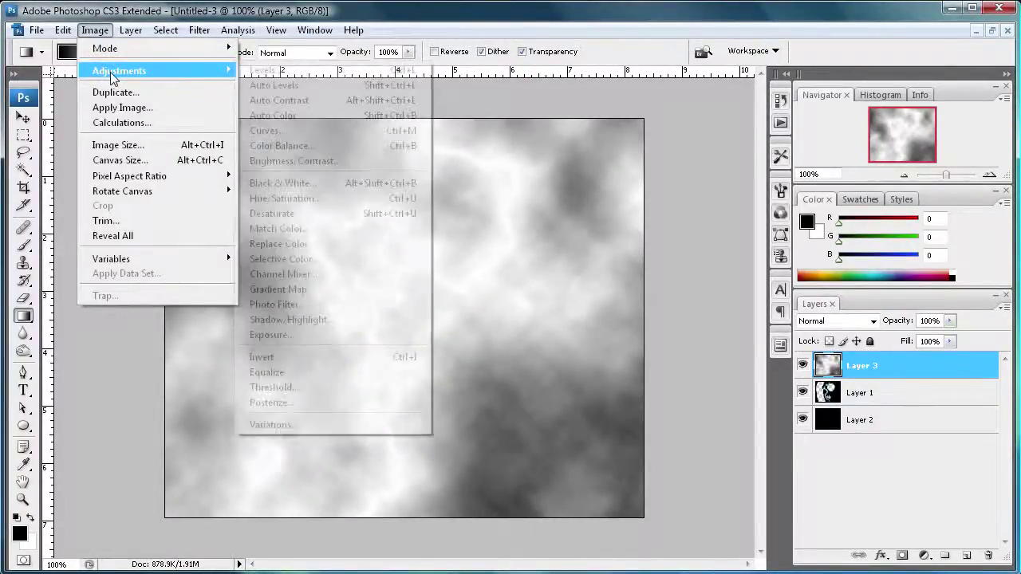
left_click(268, 71)
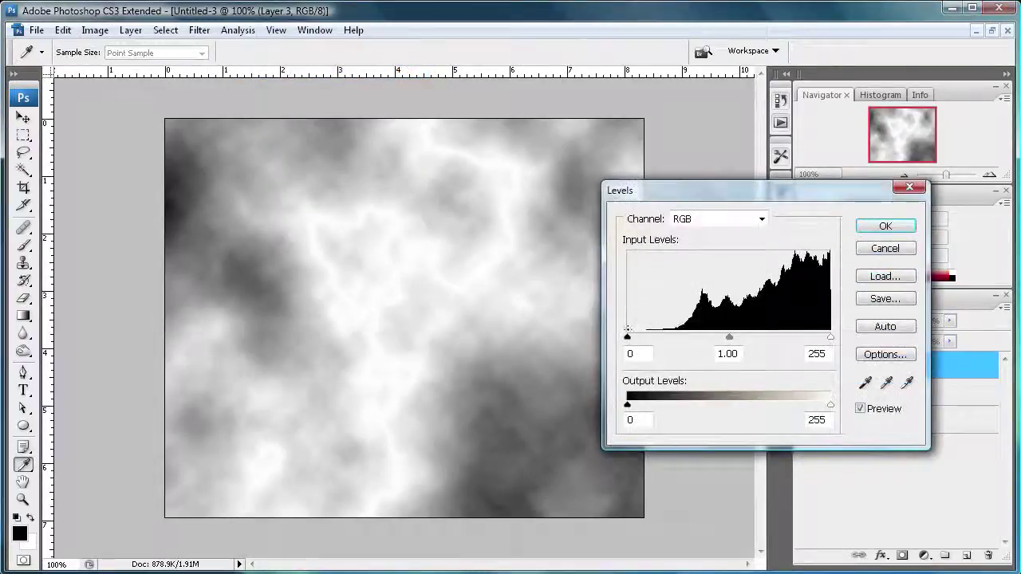
left_click_drag(627, 337, 635, 337)
left_click_drag(693, 345, 808, 342)
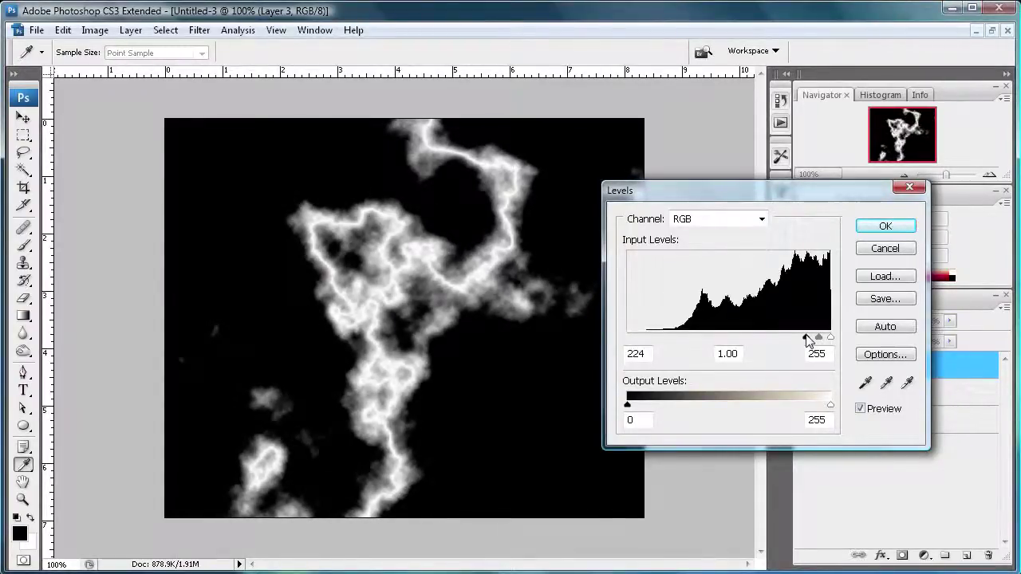
left_click_drag(818, 337, 826, 341)
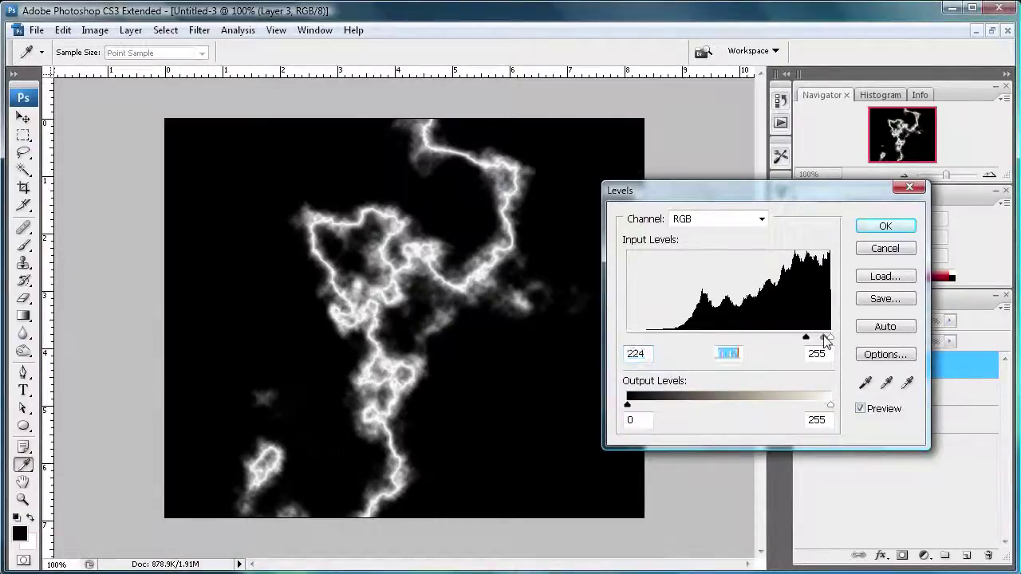
left_click(869, 232)
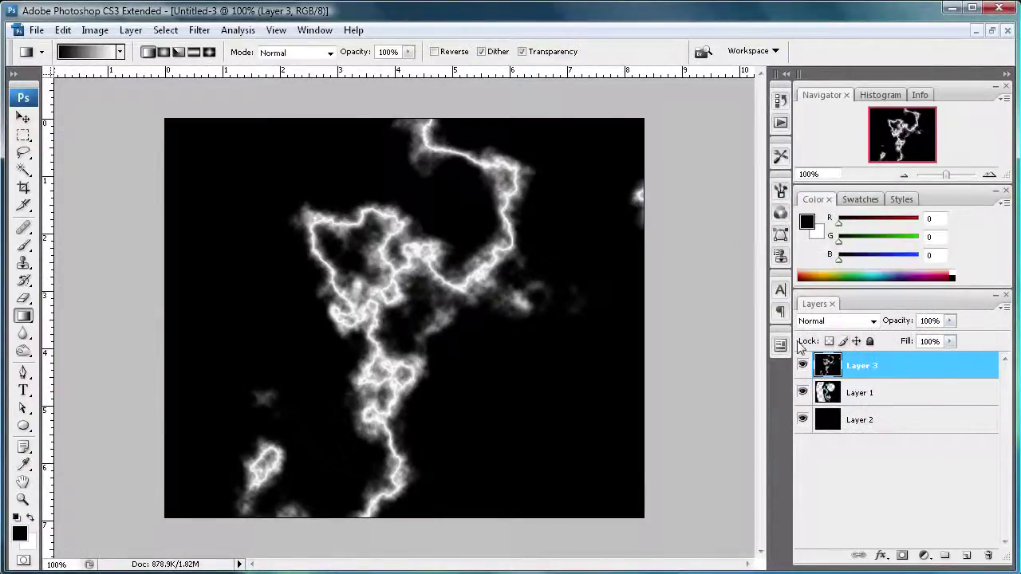
Step: Colorize Layer 3 with Hue/Saturation, using a hue of 198 and a saturation of 33
left_click(874, 321)
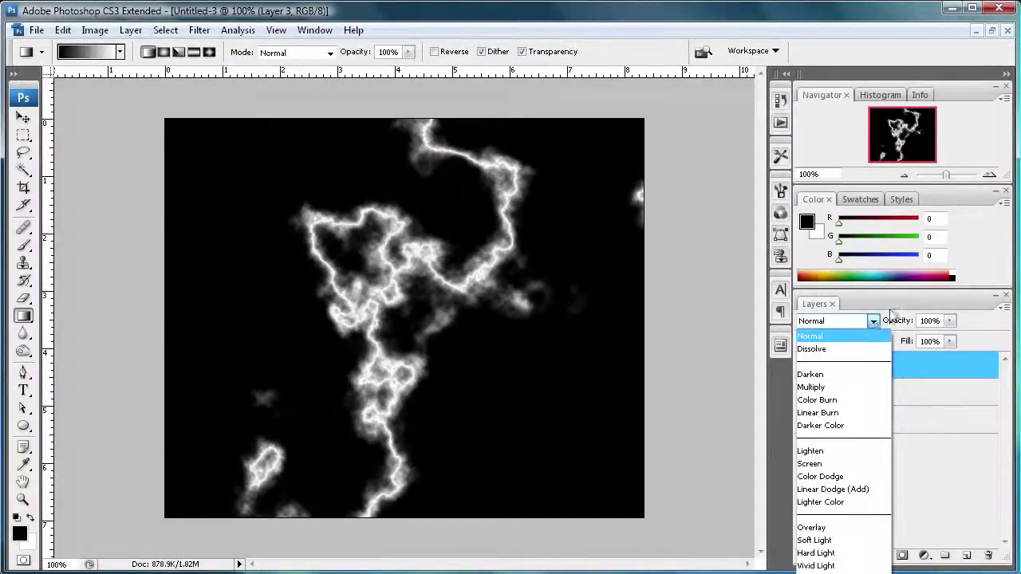
left_click(936, 453)
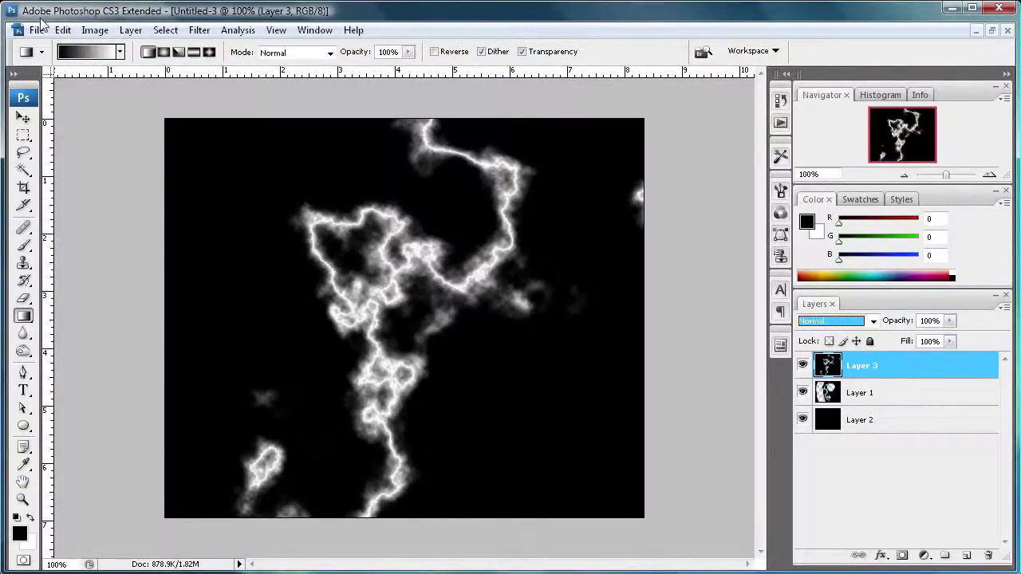
left_click(95, 30)
mouse_move(126, 72)
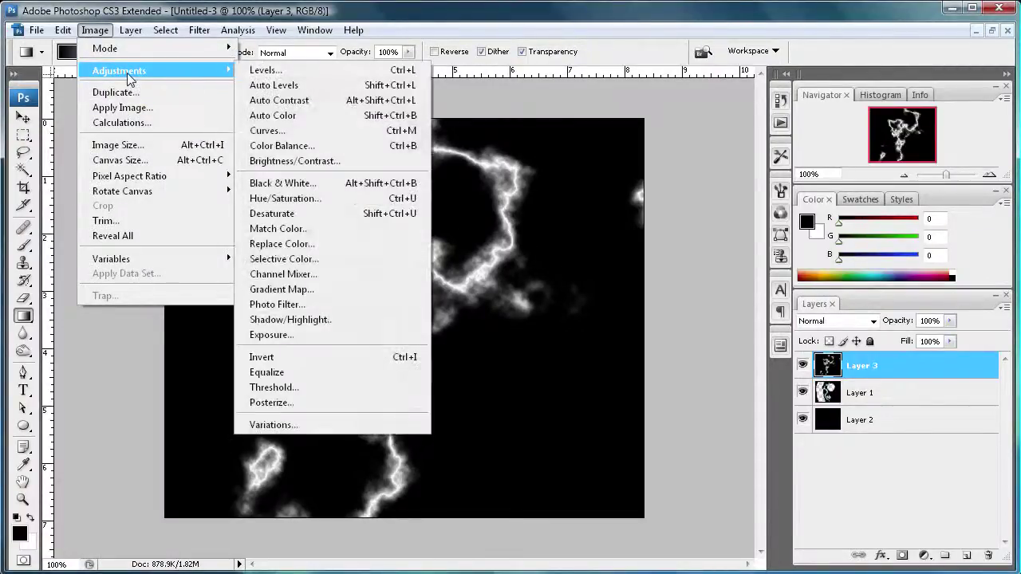
left_click(318, 199)
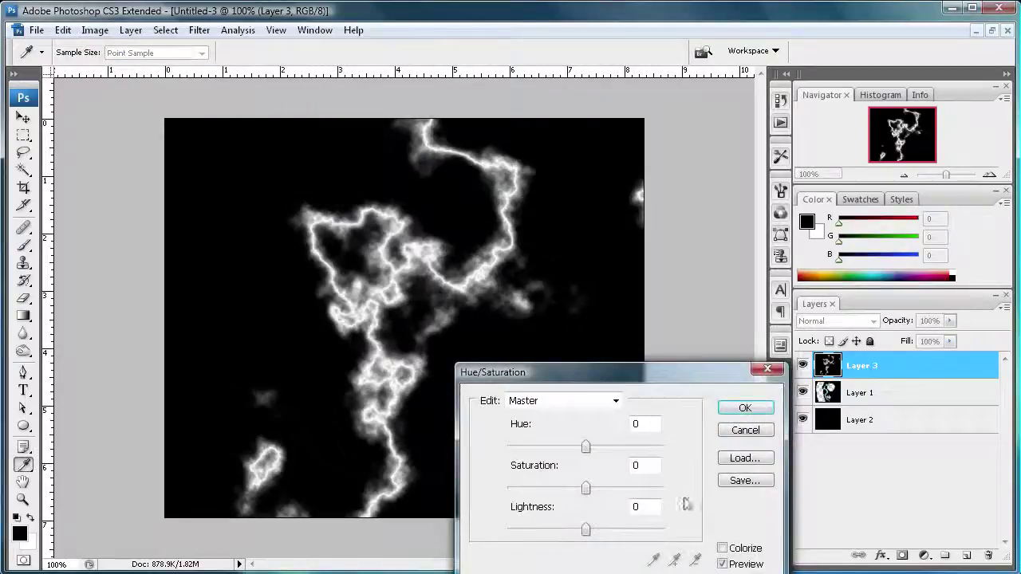
left_click(722, 548)
left_click(646, 416)
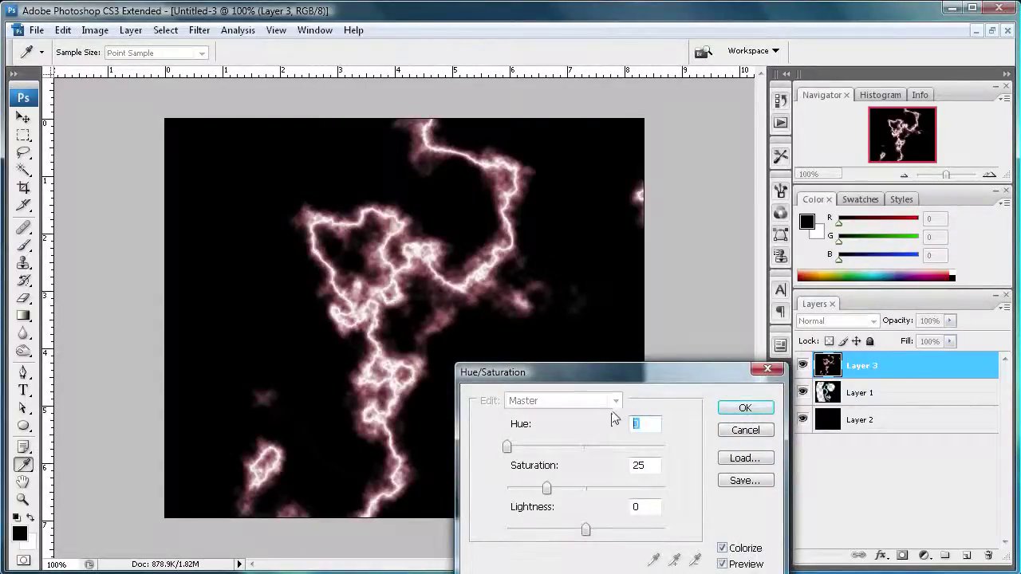
type("198")
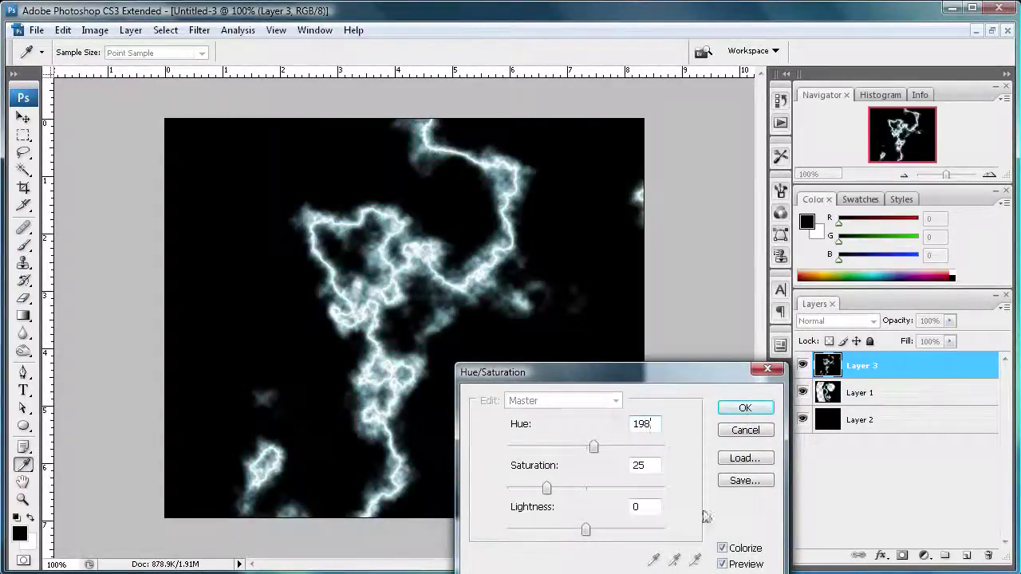
left_click(640, 465)
type("33")
left_click(745, 408)
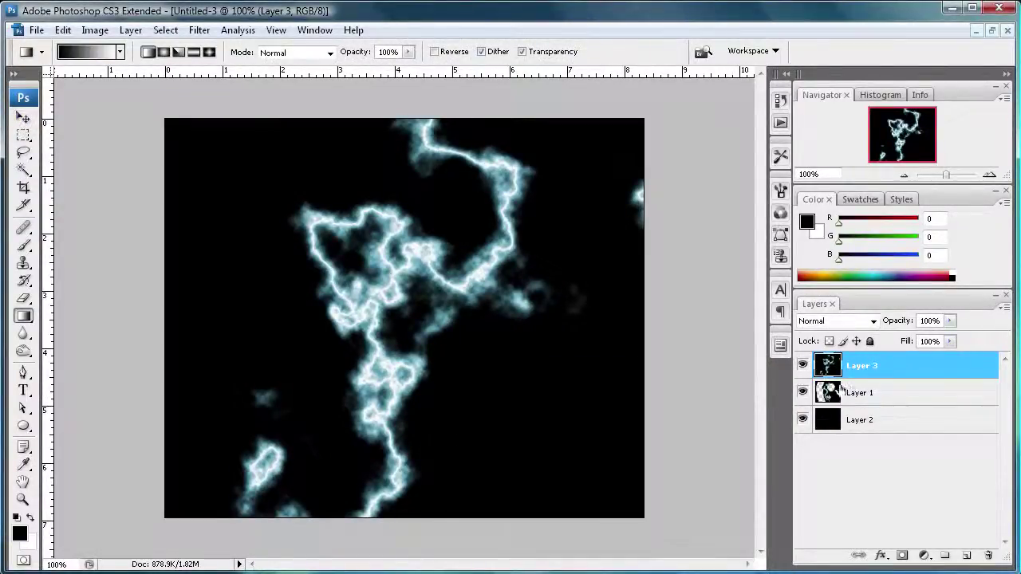
Step: Set Layer 3's blend mode to Screen and move its lightning down and to the right of the main bolt
left_click(872, 322)
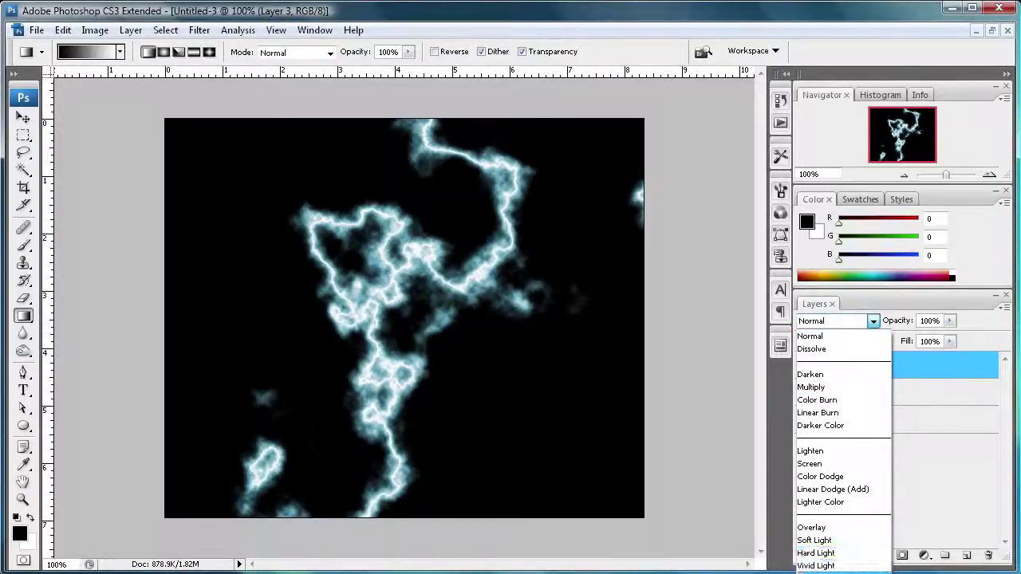
left_click(811, 464)
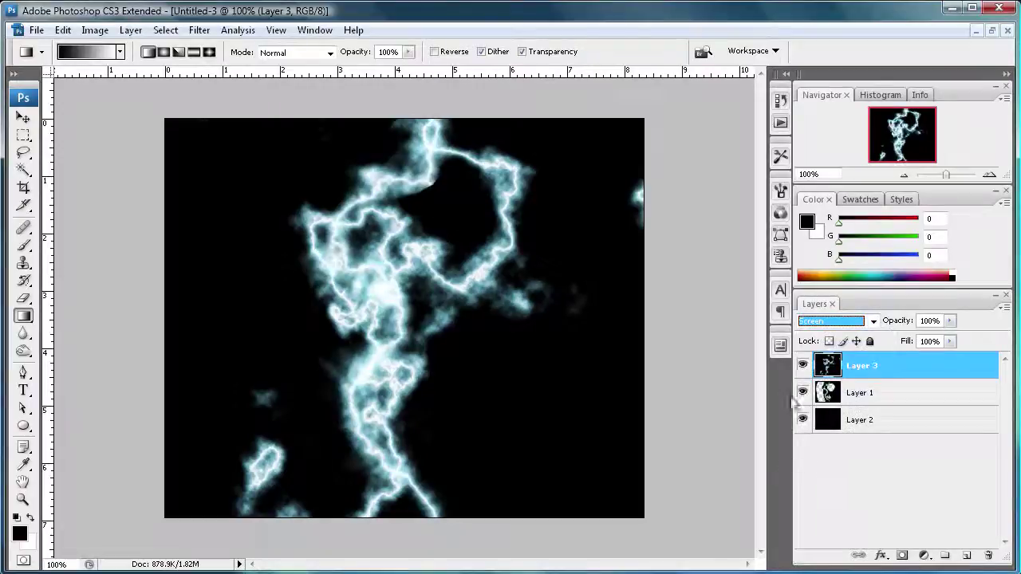
left_click(21, 120)
left_click_drag(348, 301, 433, 356)
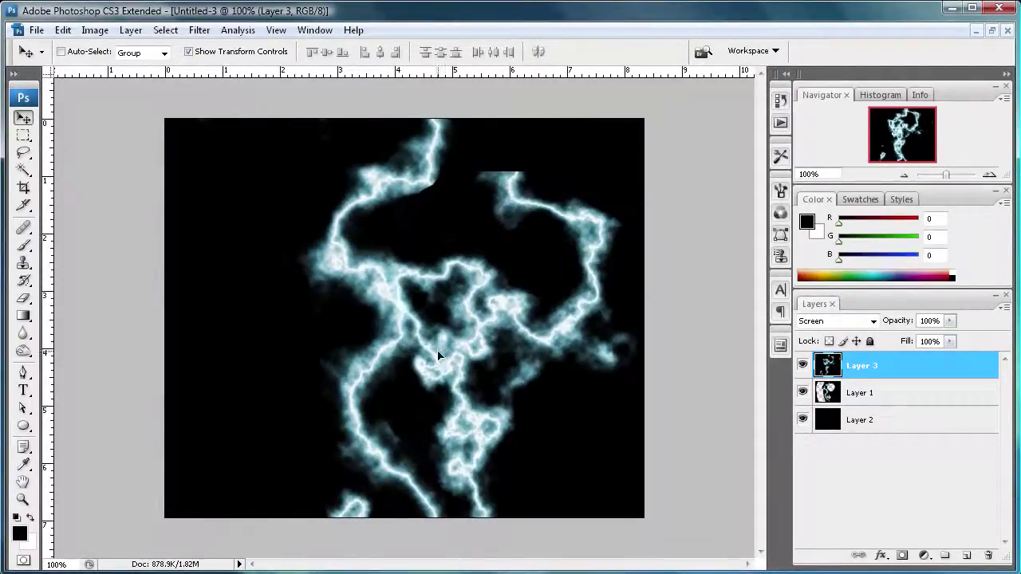
Step: Select a rectangle around the upper-right branch of Layer 3 and cut it onto its own layer
left_click(24, 137)
left_click_drag(468, 154, 634, 293)
right_click(606, 283)
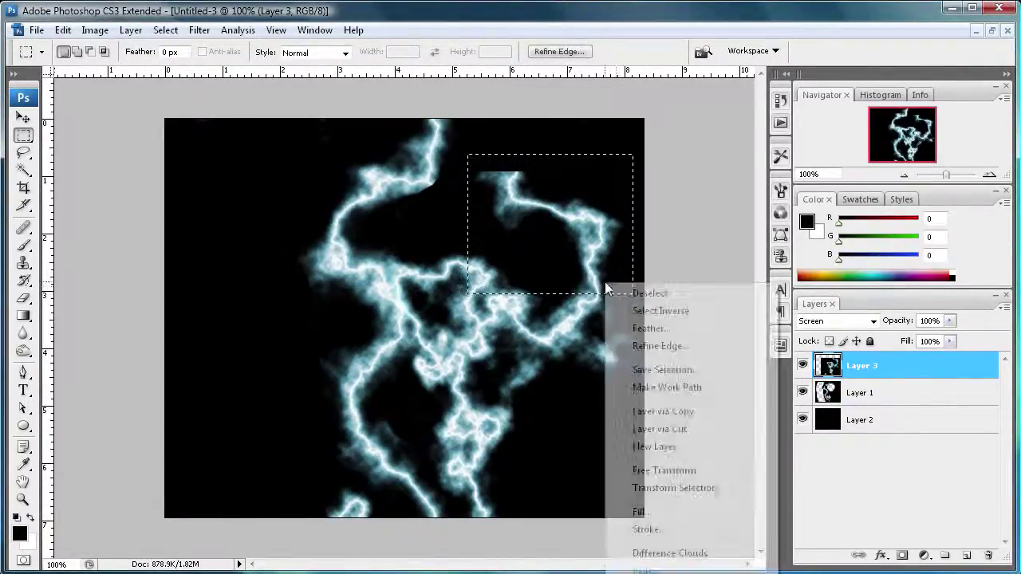
left_click(680, 430)
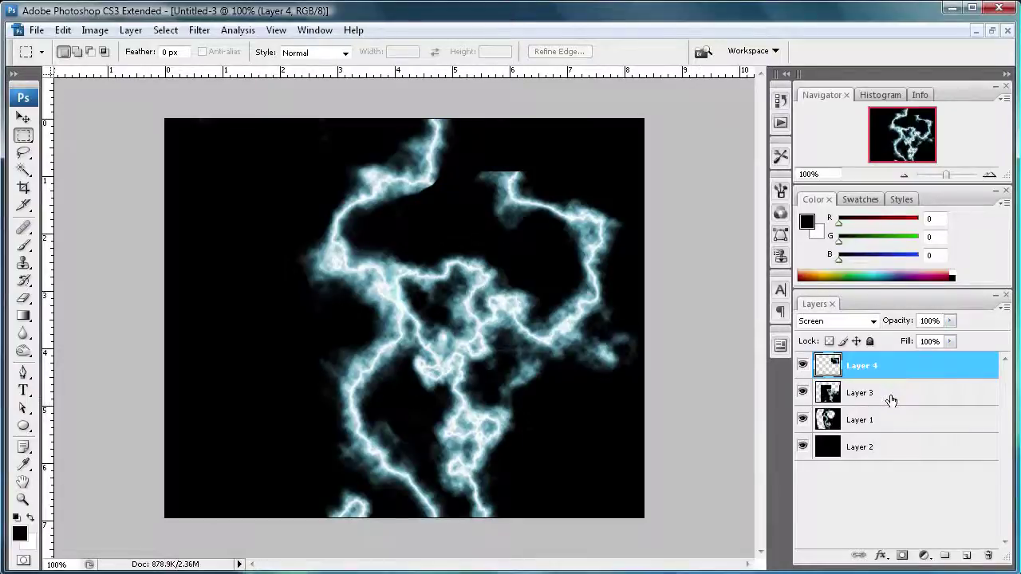
Step: Delete Layer 3 with the remaining unwanted lightning
right_click(891, 396)
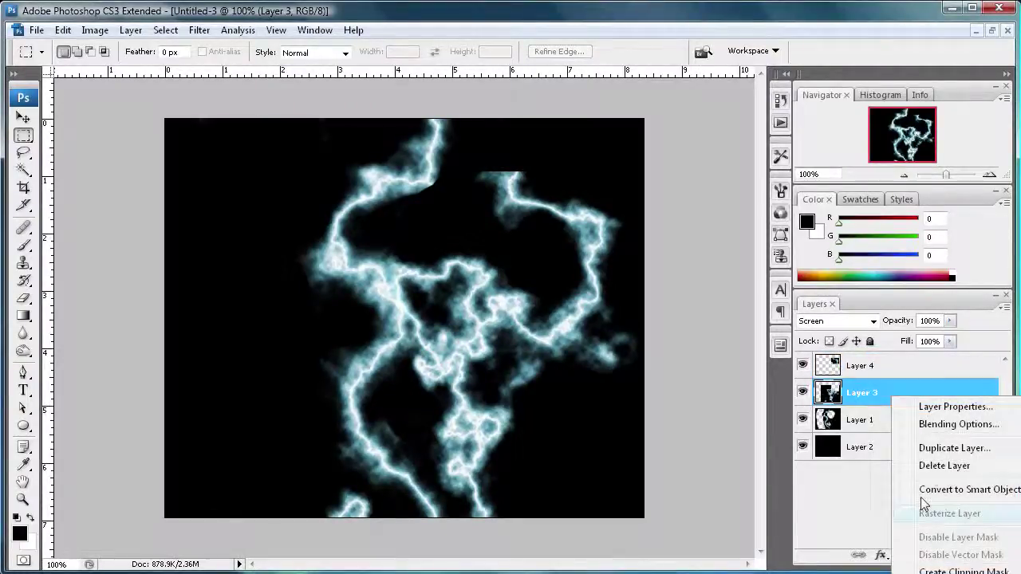
left_click(941, 466)
left_click(440, 235)
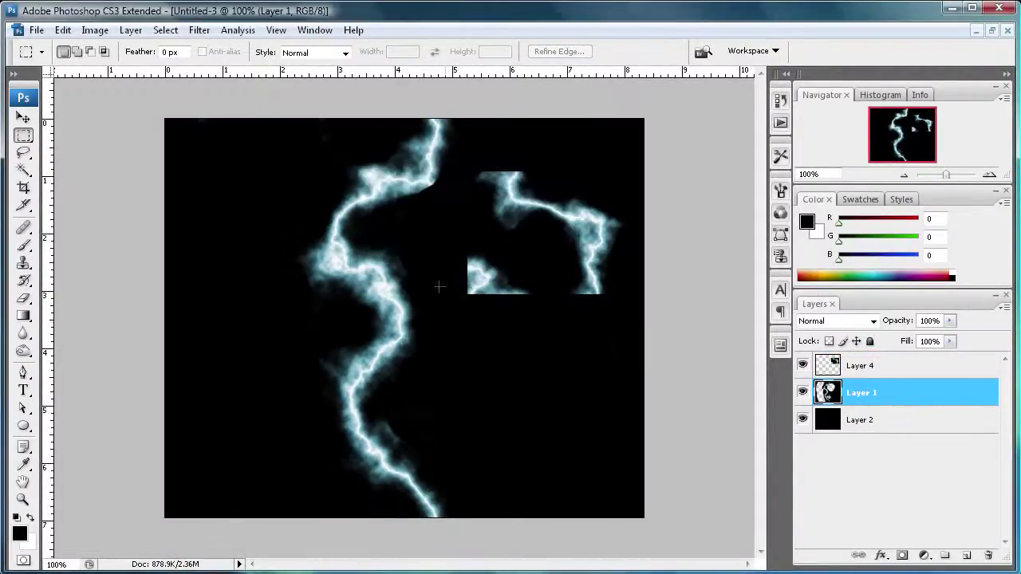
Step: On Layer 4, erase the leftover fragments and excess glow left of the cut-out branch using a hard round 13 px eraser
left_click(24, 298)
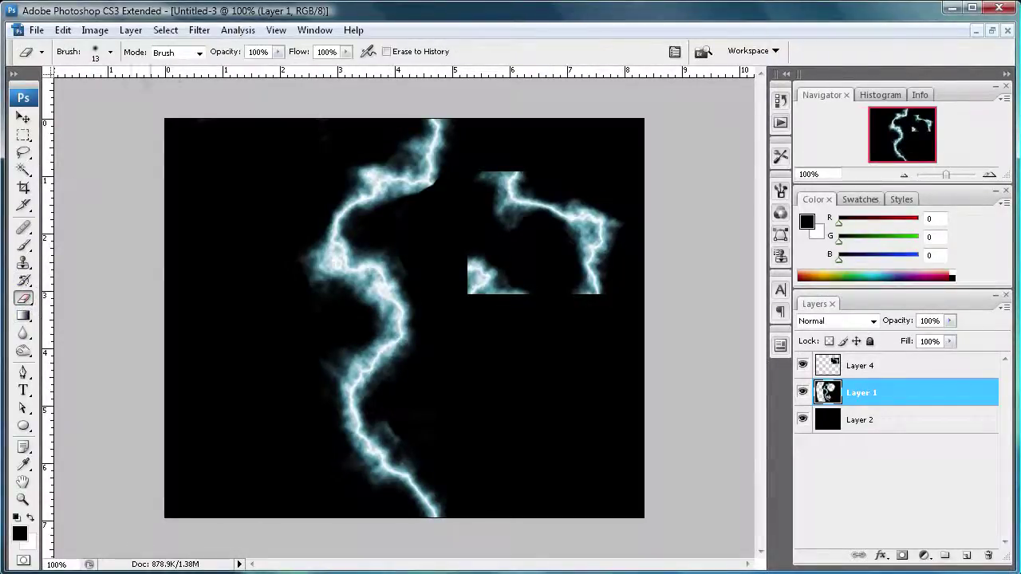
left_click(110, 51)
left_click(136, 186)
left_click(479, 271)
left_click(859, 365)
mouse_move(488, 284)
left_mouse_down()
mouse_move(461, 249)
mouse_move(485, 283)
mouse_move(495, 254)
left_mouse_up()
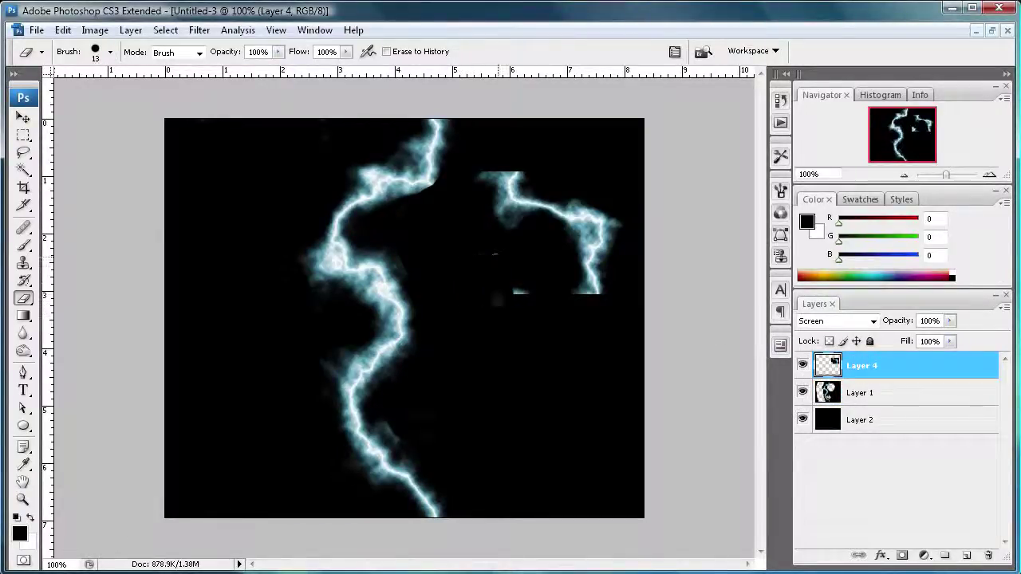
left_click(531, 305)
mouse_move(484, 178)
left_mouse_down()
mouse_move(481, 165)
mouse_move(497, 185)
mouse_move(490, 166)
left_mouse_up()
mouse_move(491, 217)
left_mouse_down()
mouse_move(489, 192)
mouse_move(519, 228)
mouse_move(460, 172)
left_mouse_up()
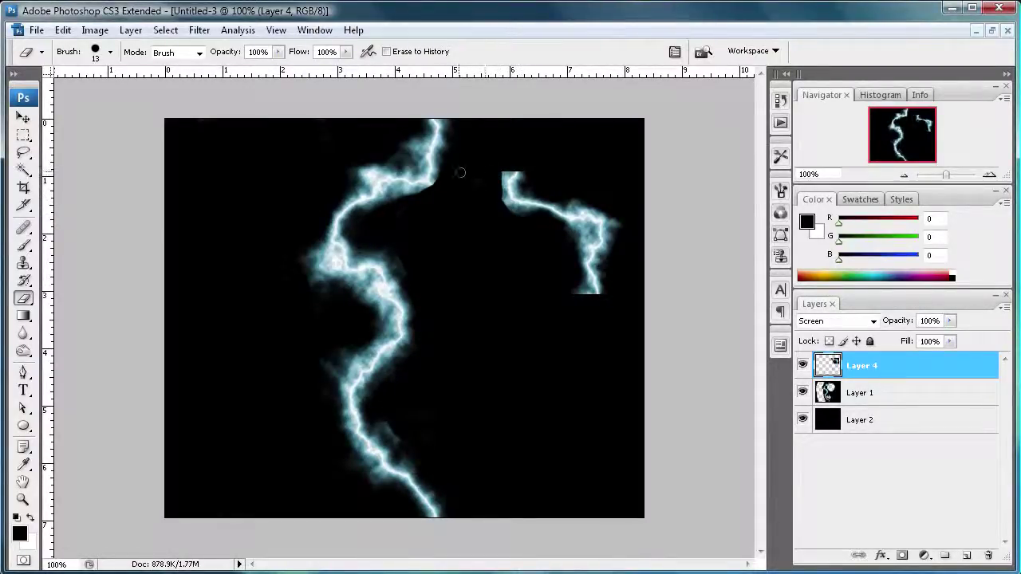
Step: Move the Layer 4 branch left and slightly down so its upper end joins the first bend of the main bolt
left_click(23, 117)
left_click_drag(533, 208, 432, 209)
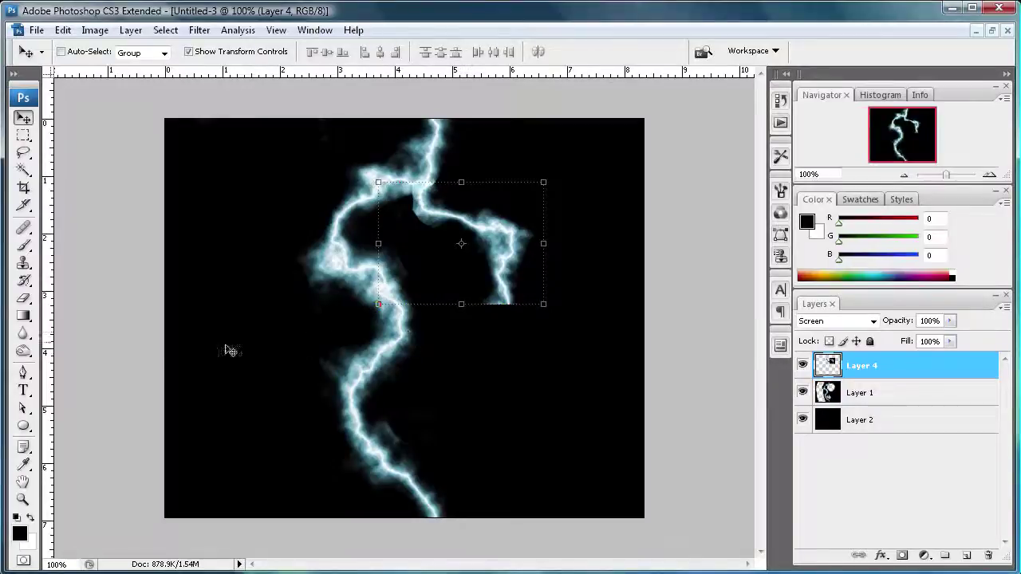
left_click(192, 33)
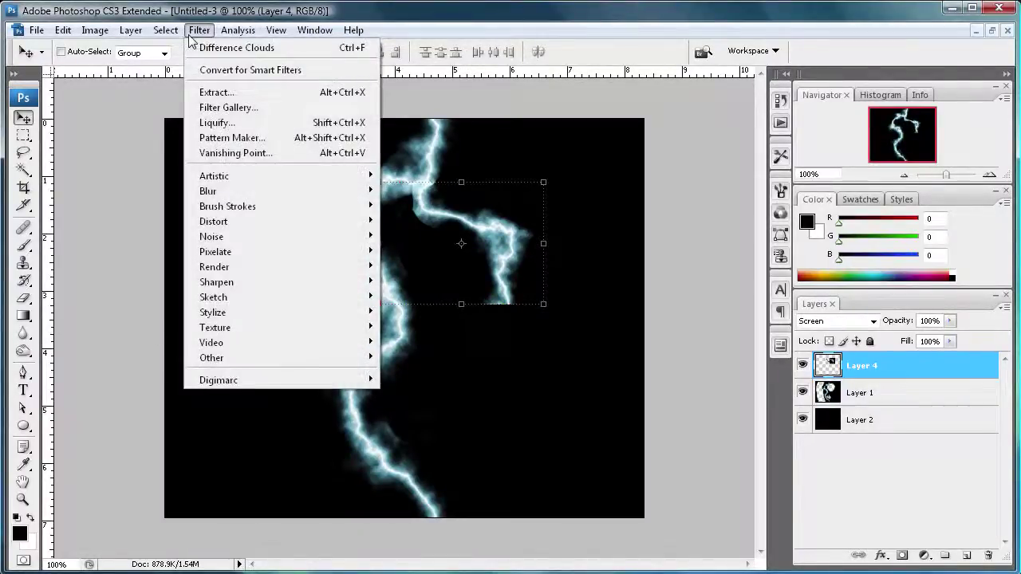
mouse_move(288, 267)
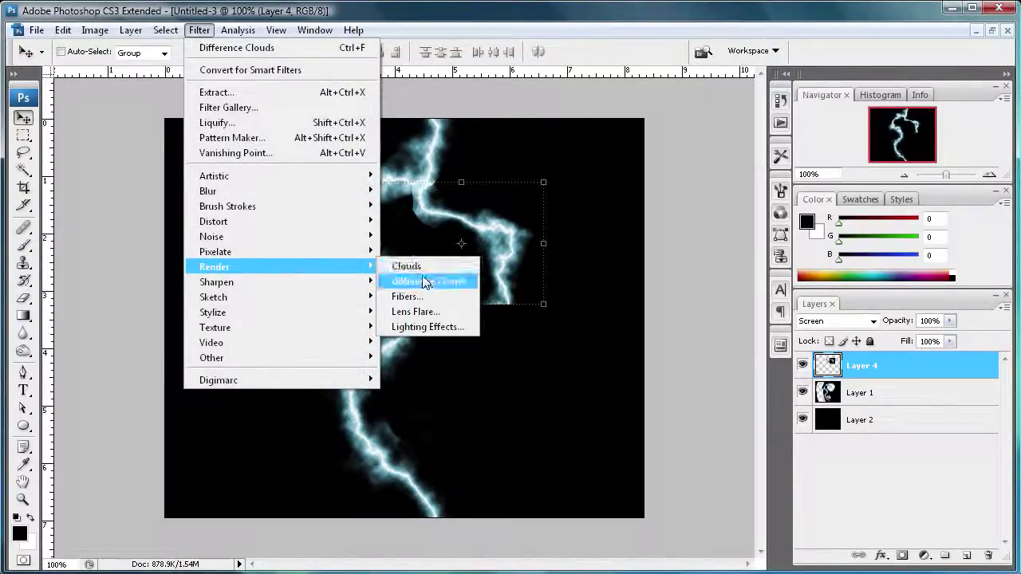
left_click(426, 24)
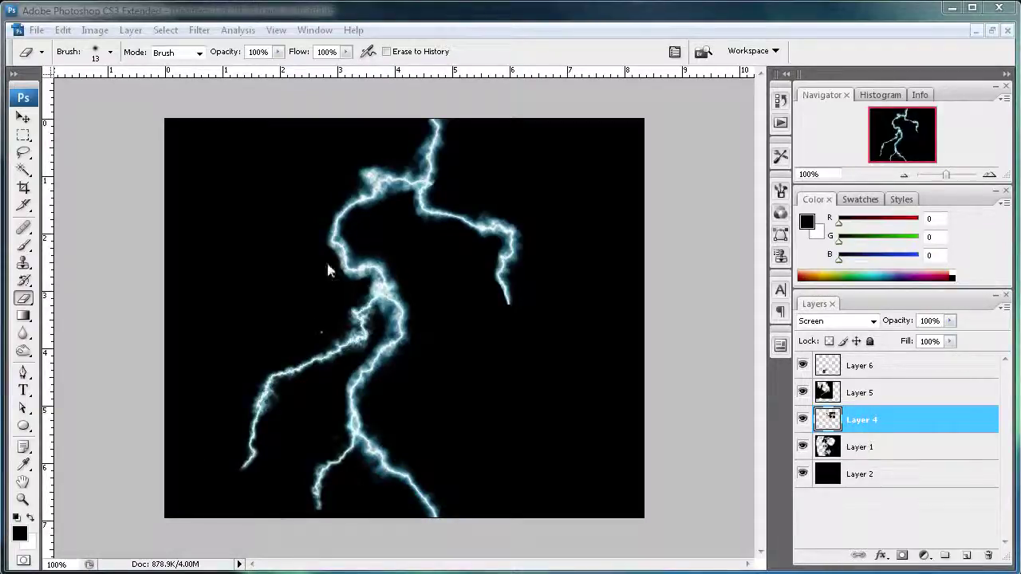
left_click_drag(432, 178, 429, 137)
left_click_drag(355, 300, 377, 265)
left_click(343, 456)
Step: Hide Layers 6, 5 and 4 and show them again to compare the main bolt with and without its branches
left_click(802, 365)
left_click(803, 393)
left_click(803, 420)
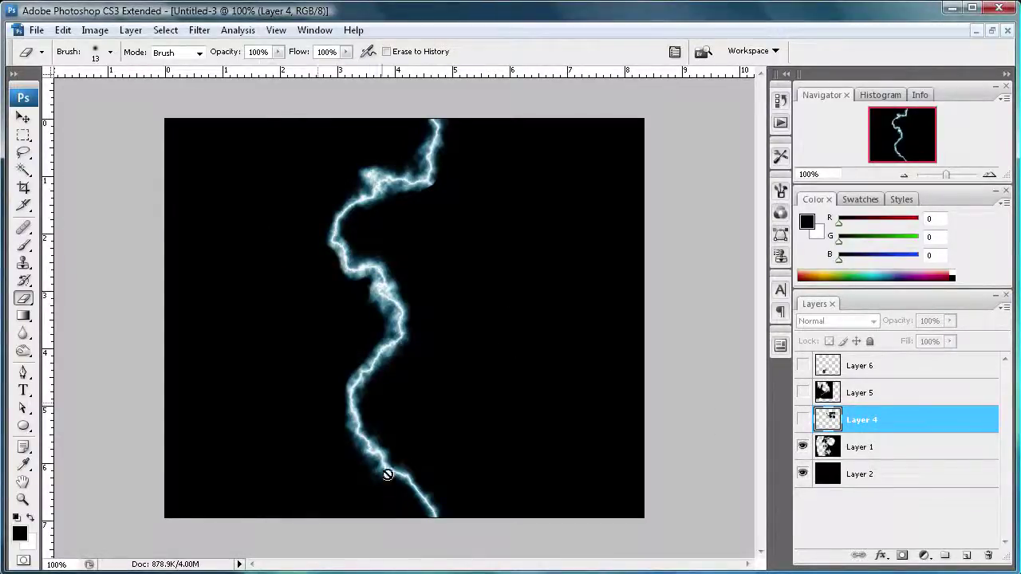
left_click(802, 419)
left_click(803, 393)
left_click(803, 365)
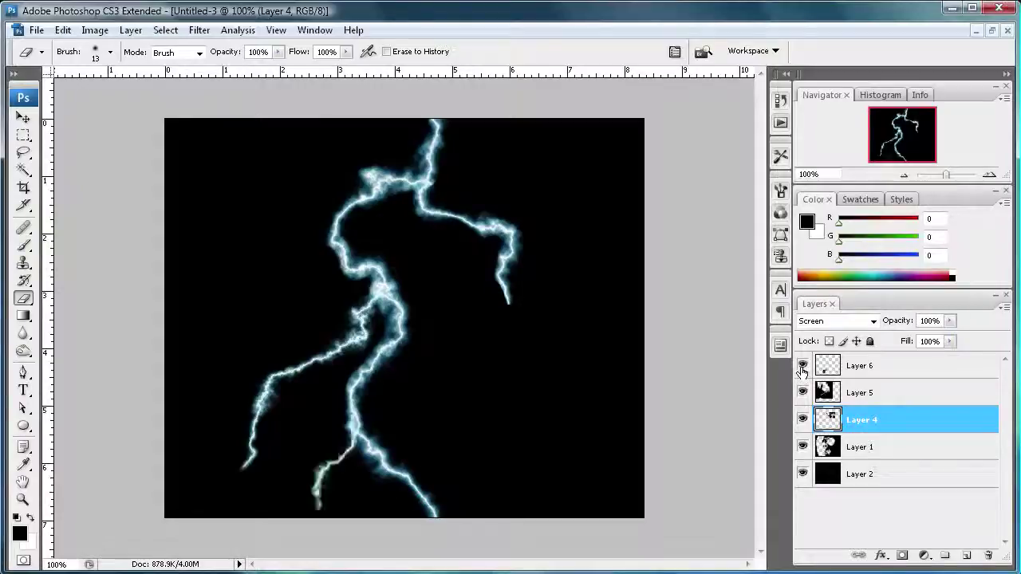